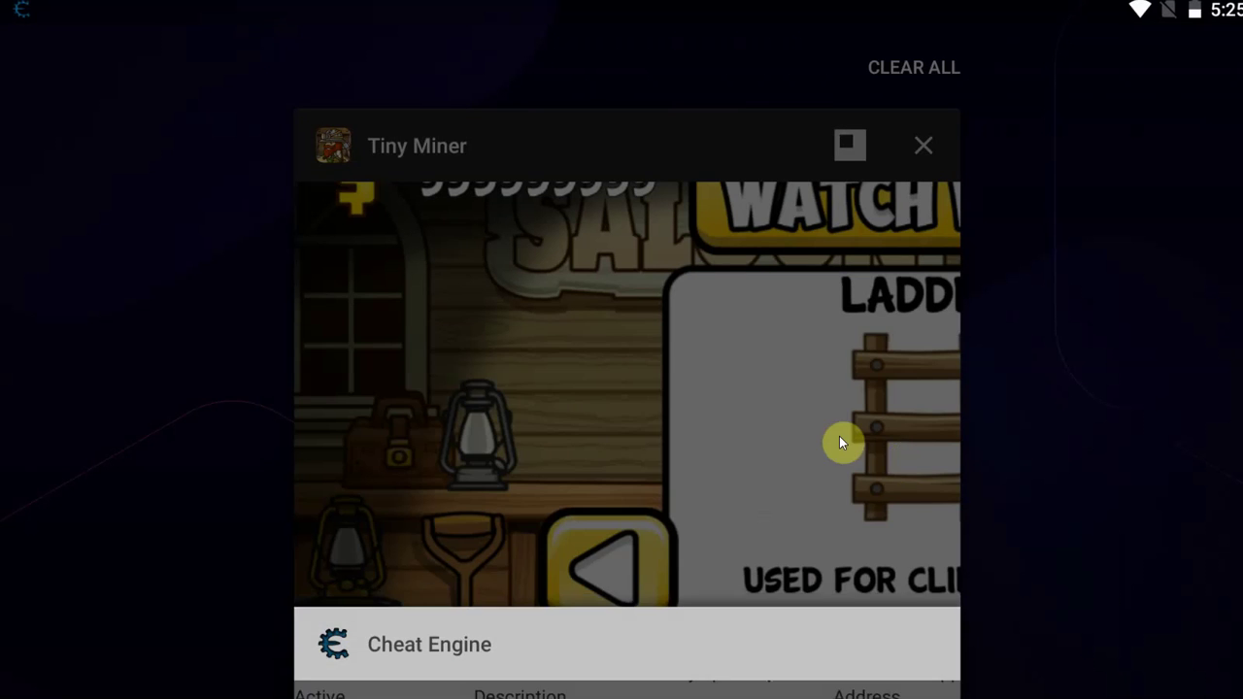
Restore the Tiny Miner game to full screen from its recent-apps card.
click(735, 346)
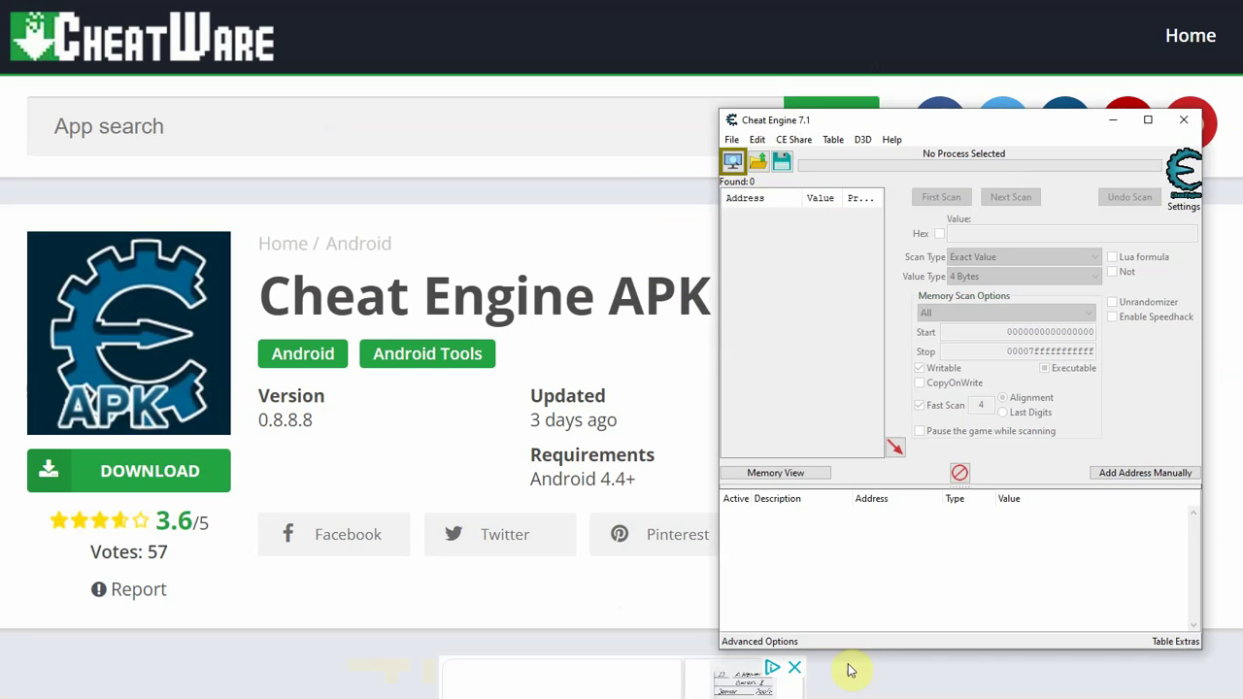
Drag the Cheat Engine 7.1 window slightly lower by its title bar.
drag(923, 132, 918, 142)
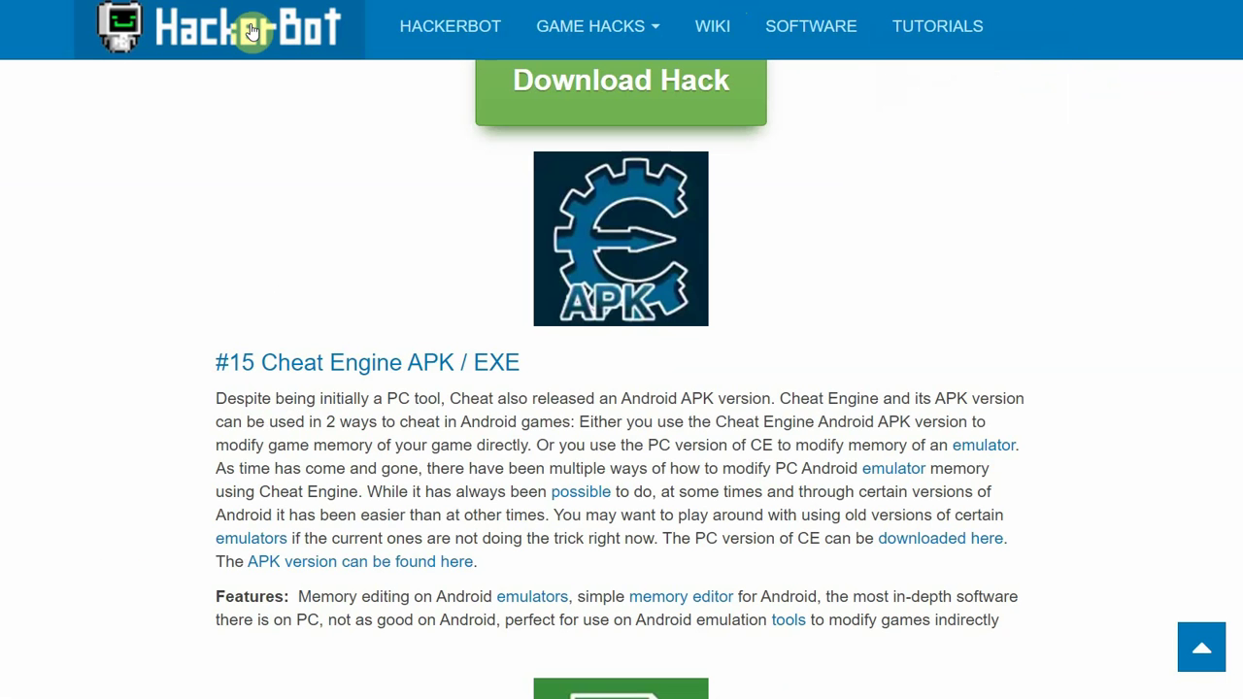
Open SOFTWARE, then the Android hack apps list, and scroll to #15 Cheat Engine APK / EXE.
click(824, 45)
click(493, 276)
scroll(1026, 291, down, 20)
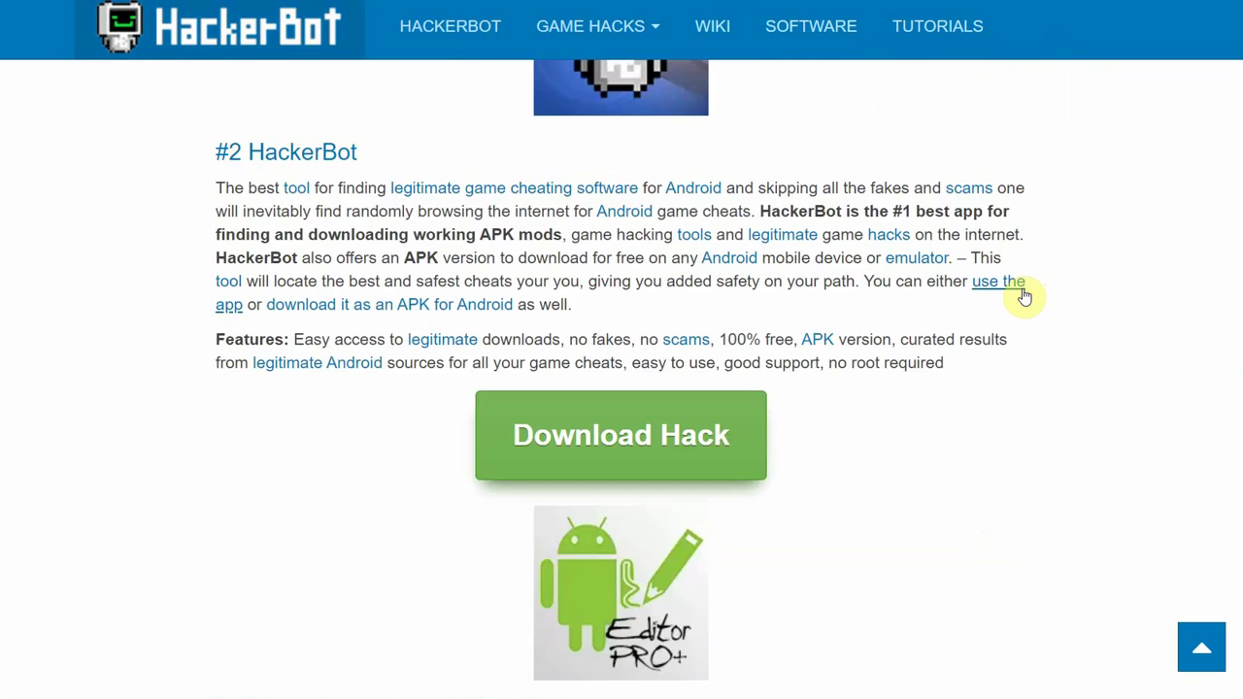
scroll(1029, 292, down, 20)
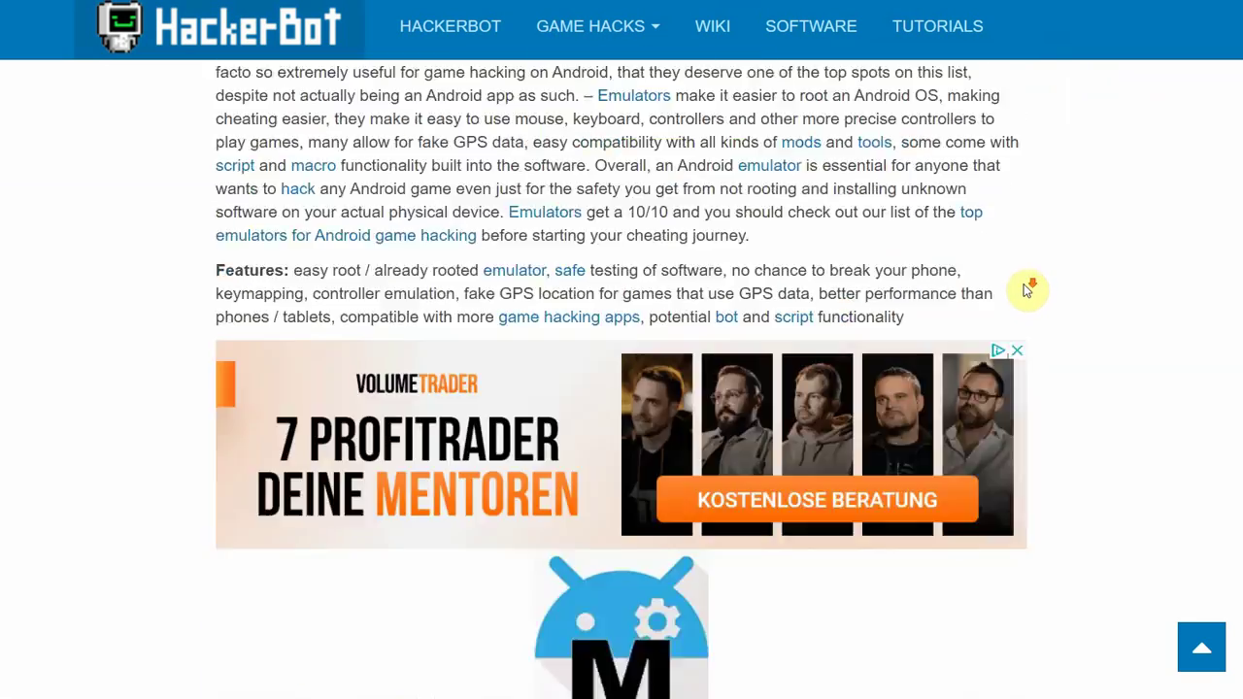
scroll(1027, 289, down, 20)
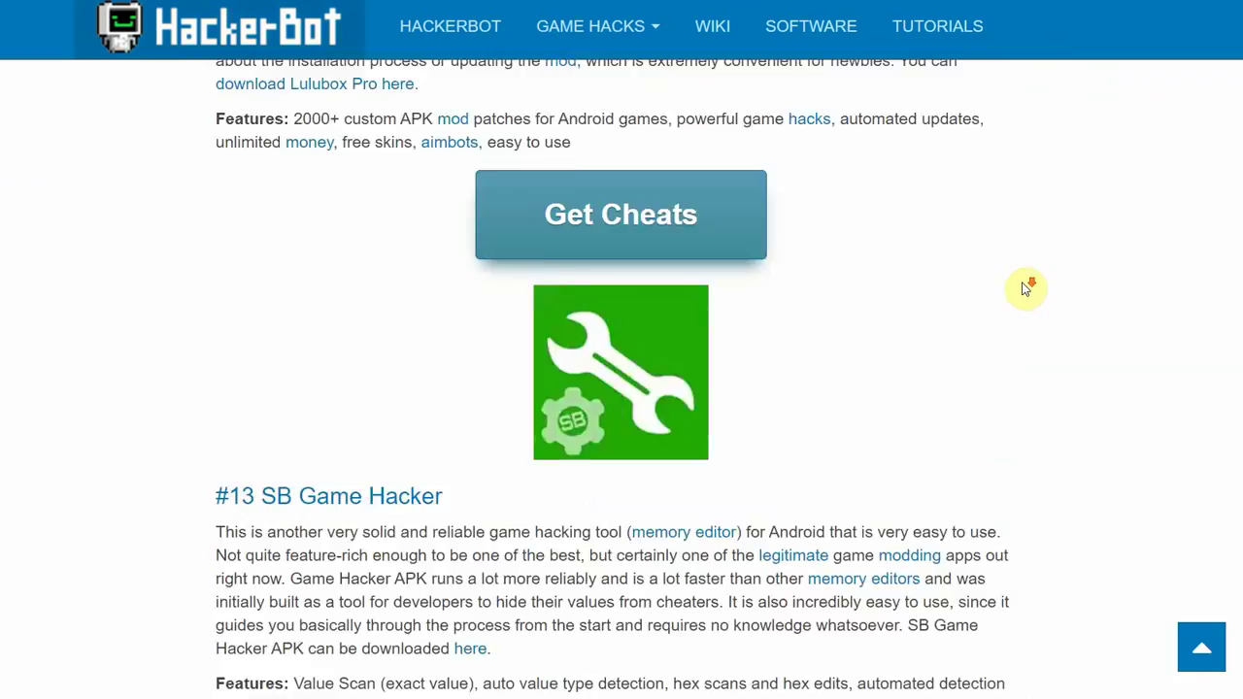
scroll(1024, 289, down, 9)
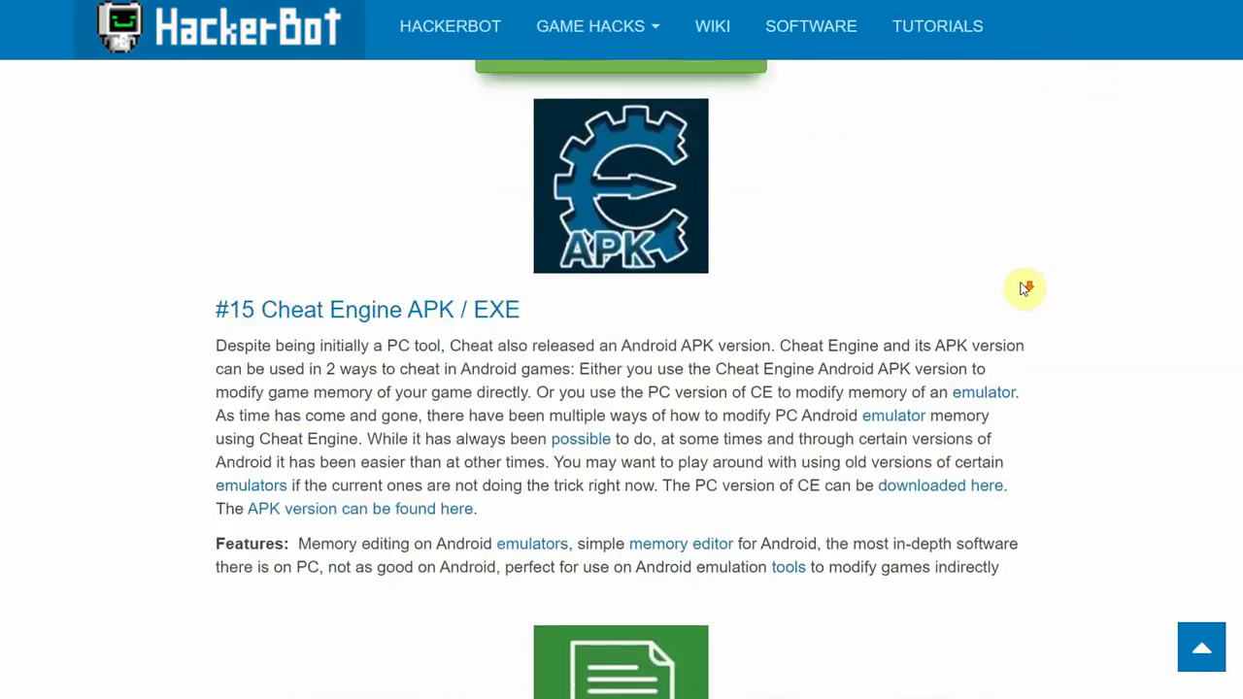
scroll(1024, 283, up, 1)
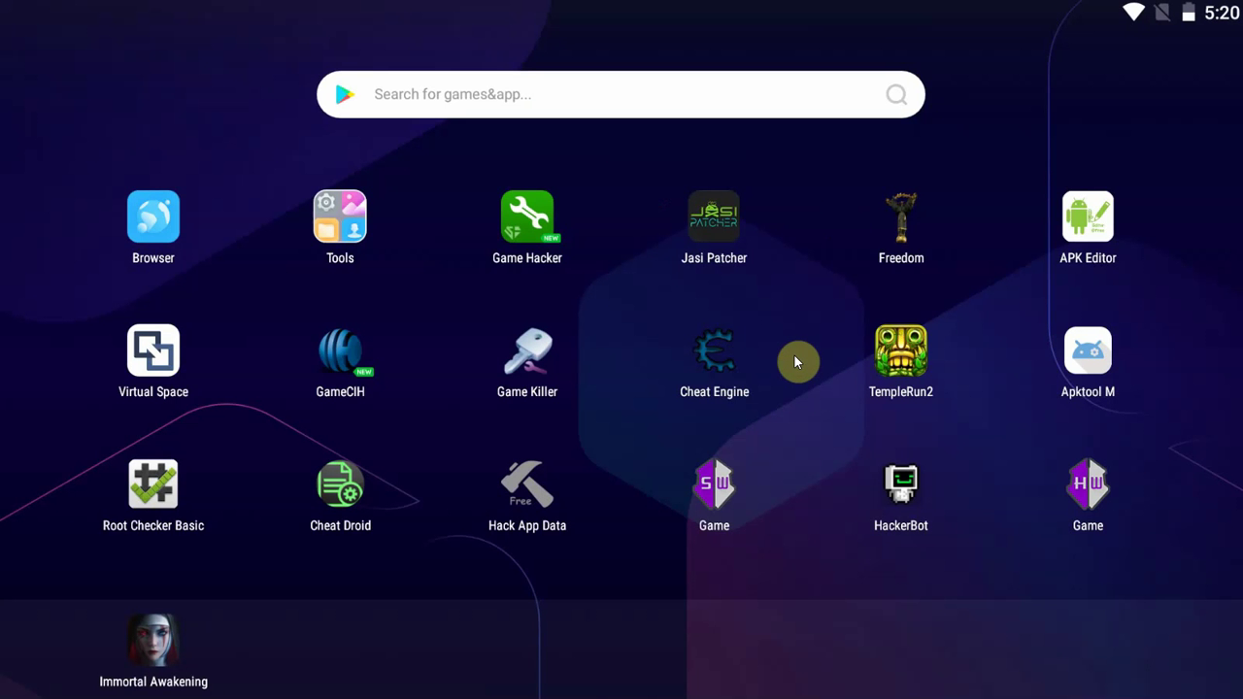
Launch Cheat Engine, then return home and start a new Tiny Miner game.
click(741, 355)
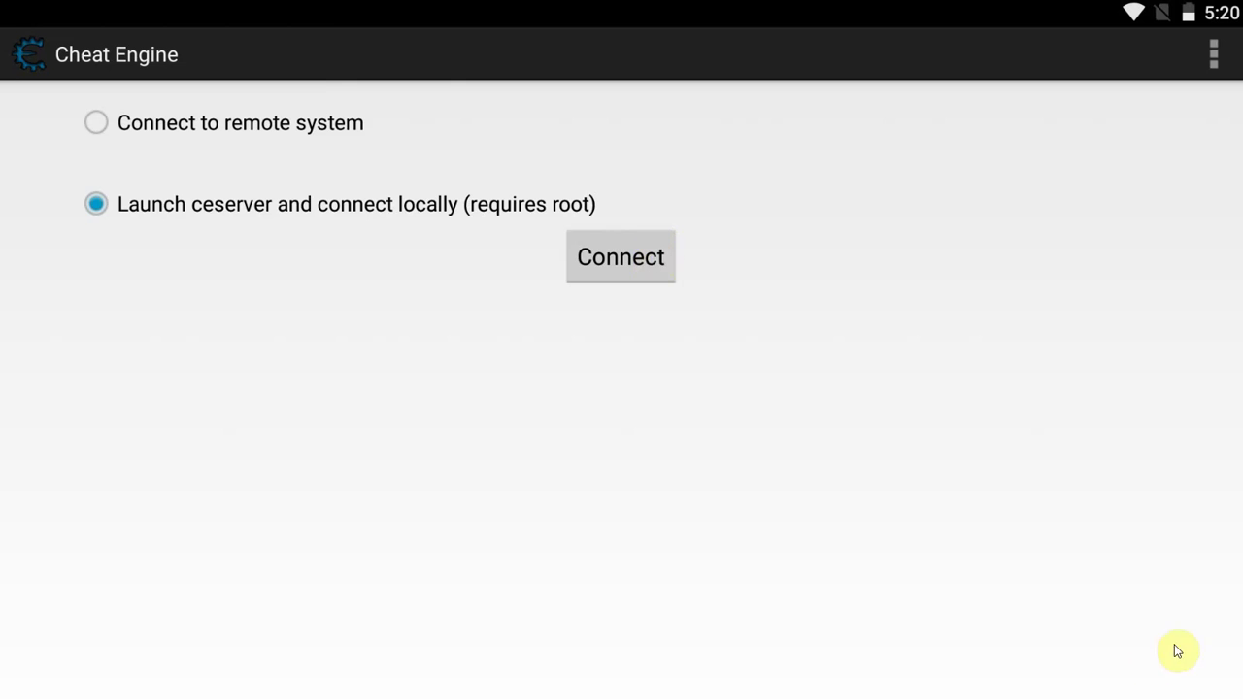
key(Home)
scroll(109, 329, down, 1)
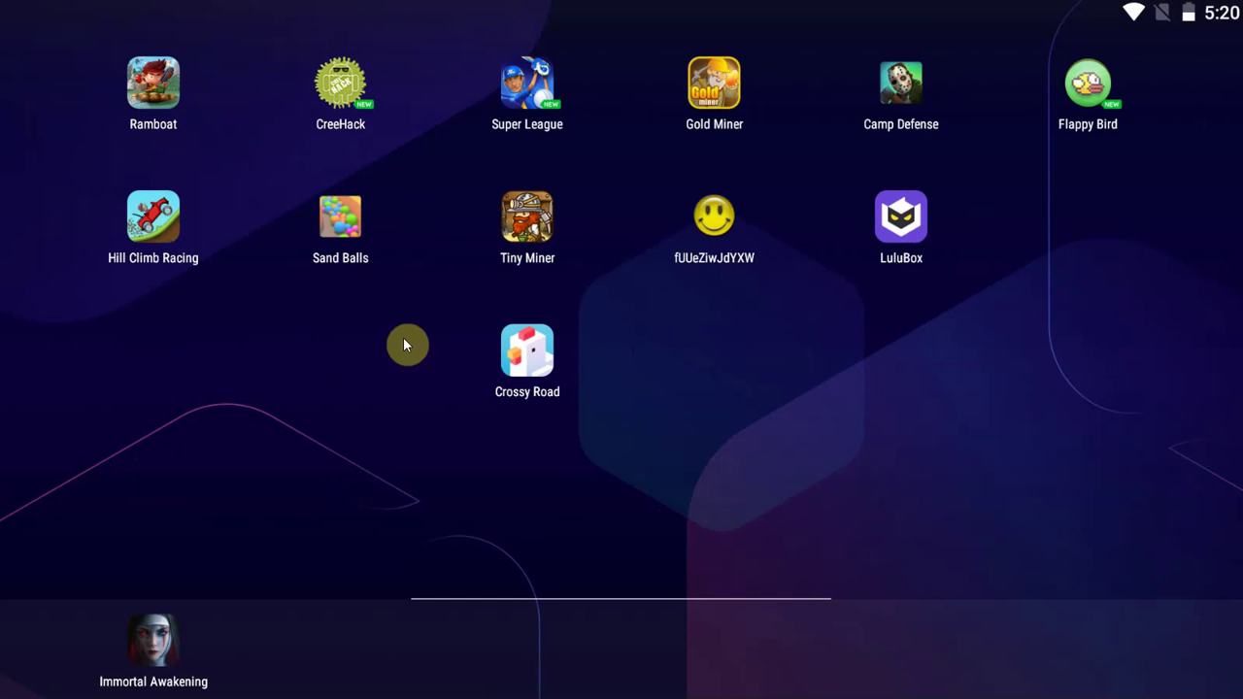
click(550, 264)
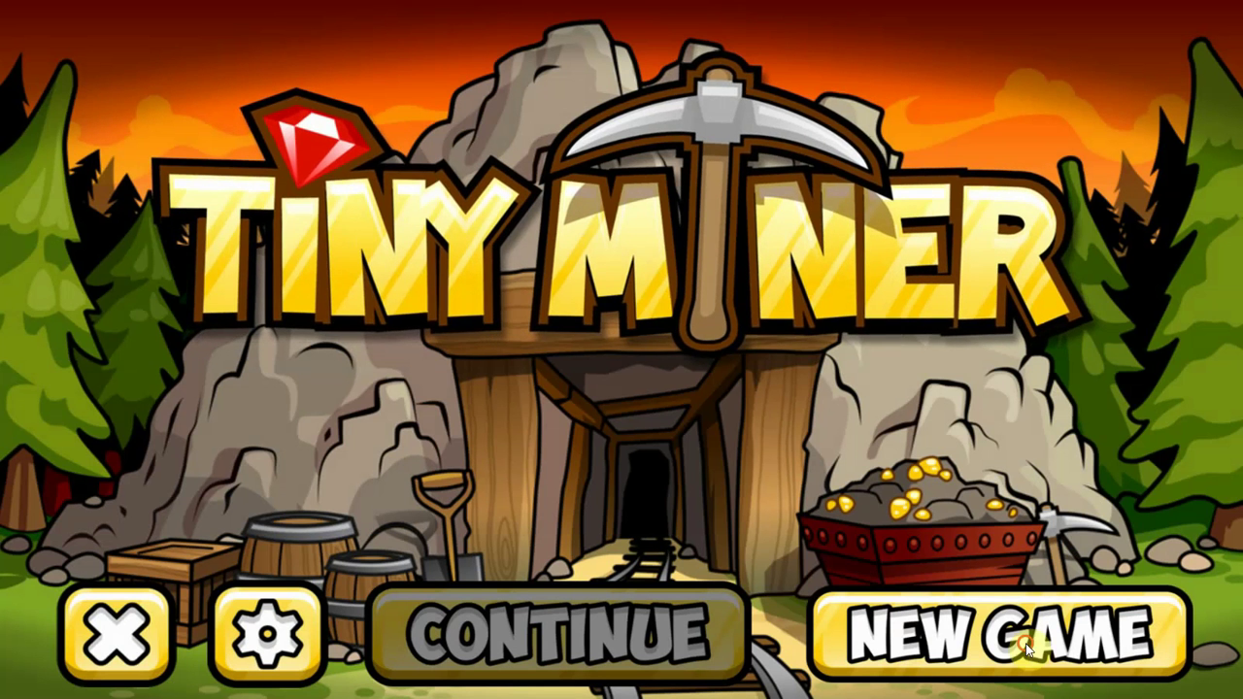
click(1028, 649)
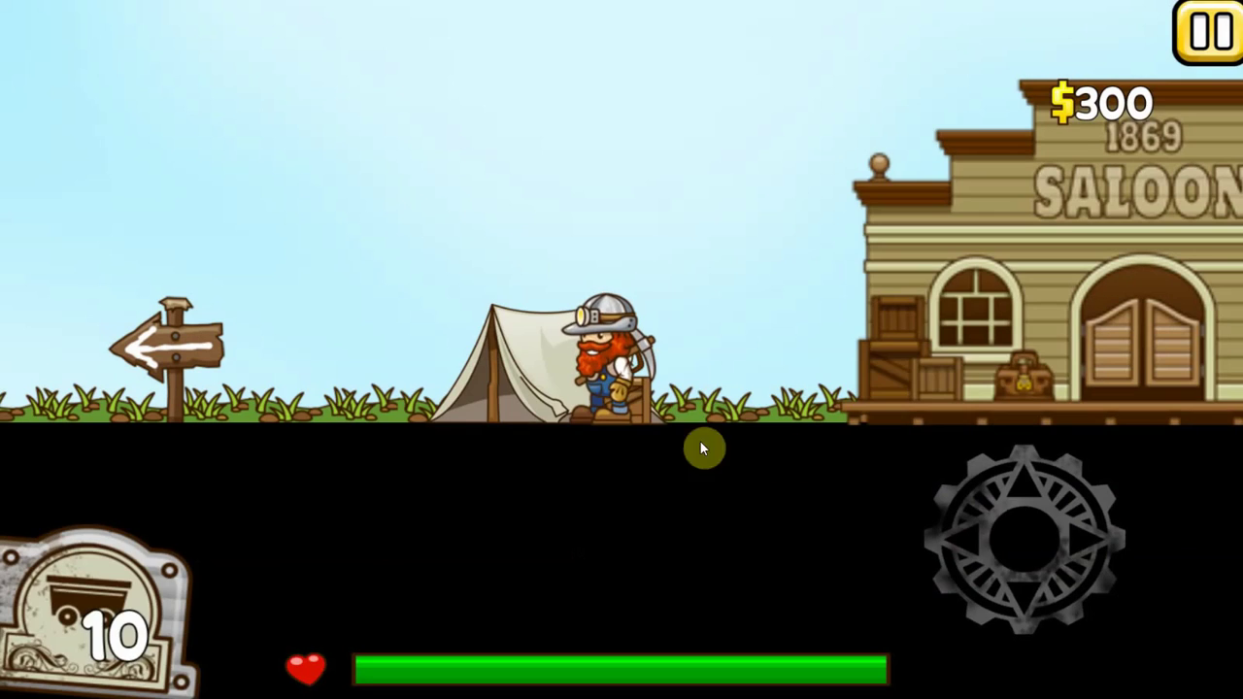
Decline the tutorial and walk the miner right to the saloon.
click(1079, 537)
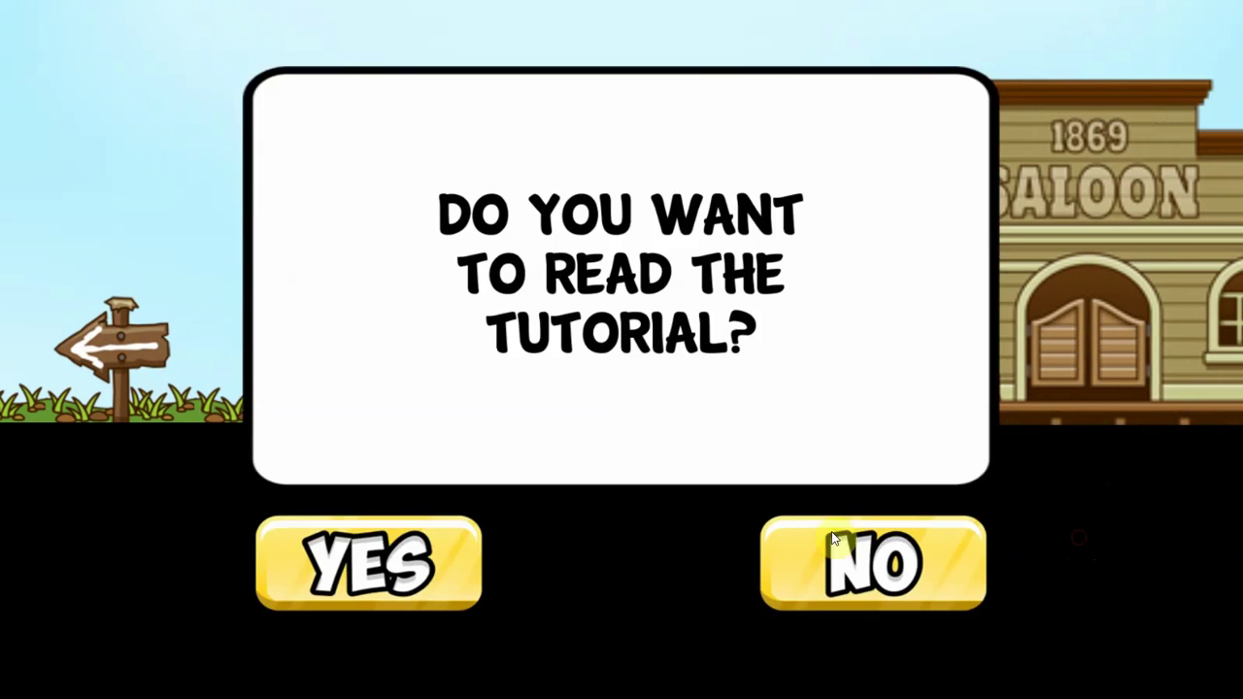
click(883, 561)
drag(1028, 529, 1087, 540)
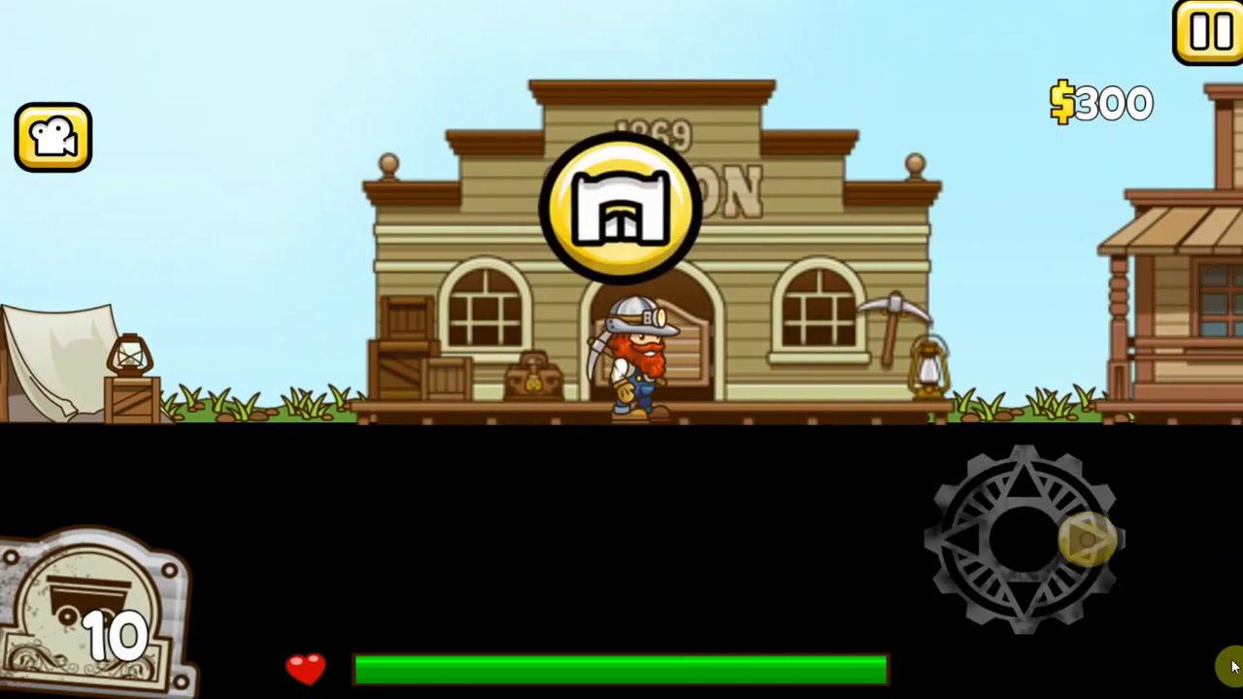
key(alt+Tab)
Launch the local ceserver with superuser access, open Virtual Space, then return to Cheat Engine's Scan Options.
click(702, 352)
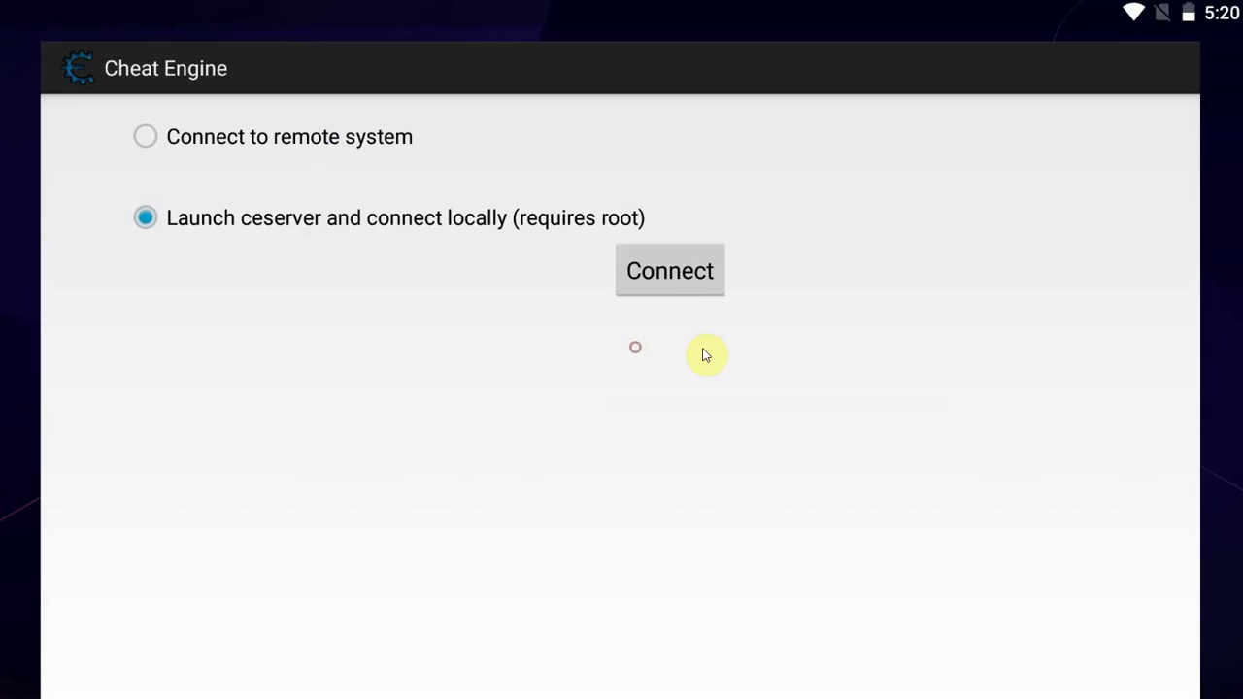
click(668, 281)
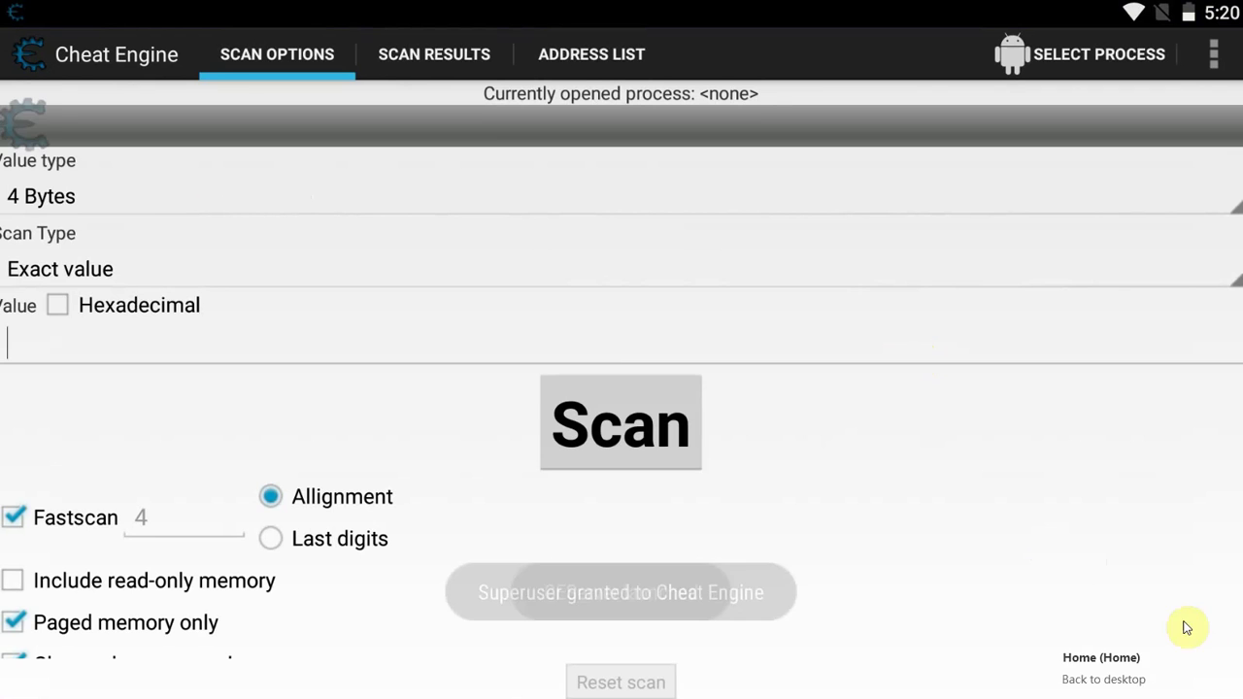
click(1184, 626)
click(146, 354)
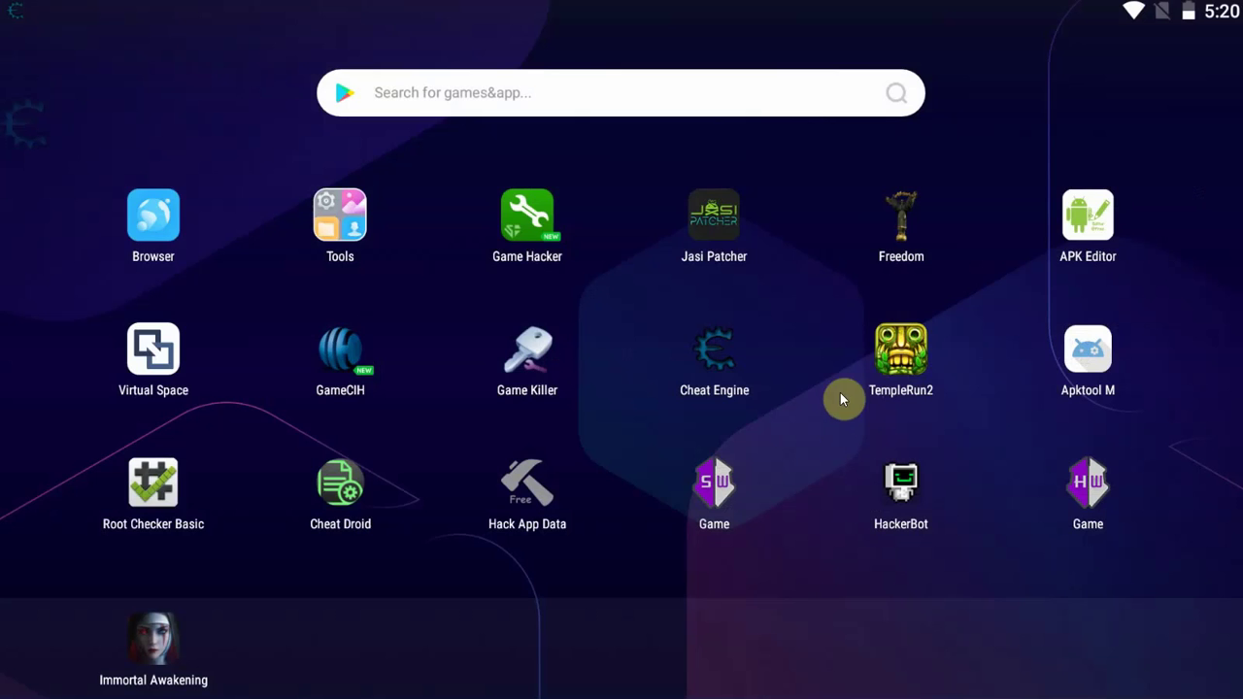
drag(841, 399, 583, 399)
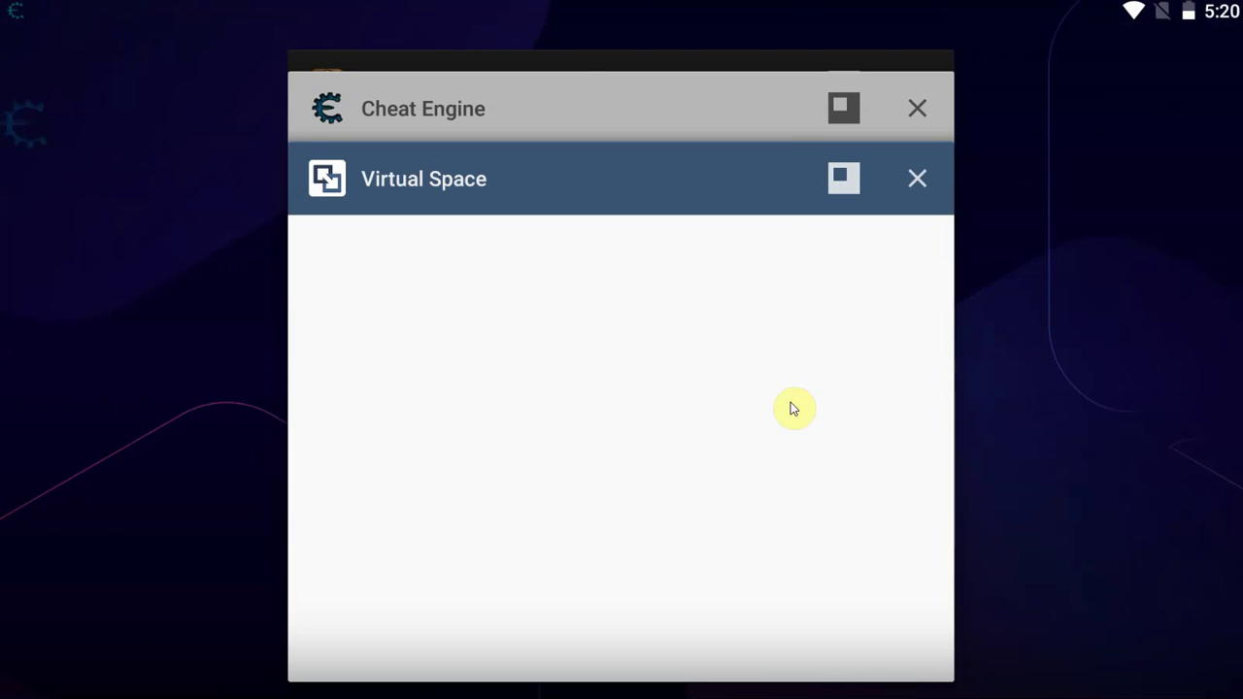
click(571, 93)
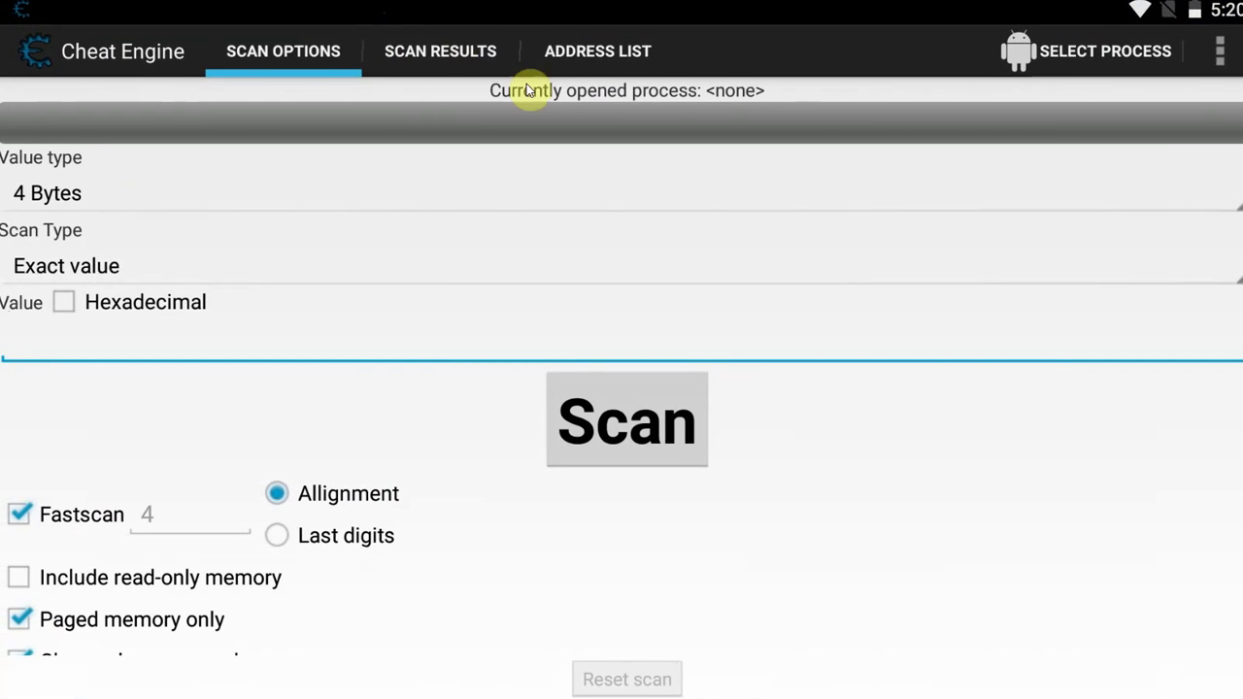
Attach Cheat Engine to the tinyminer process, filtering all processes by 'tin'.
click(1086, 52)
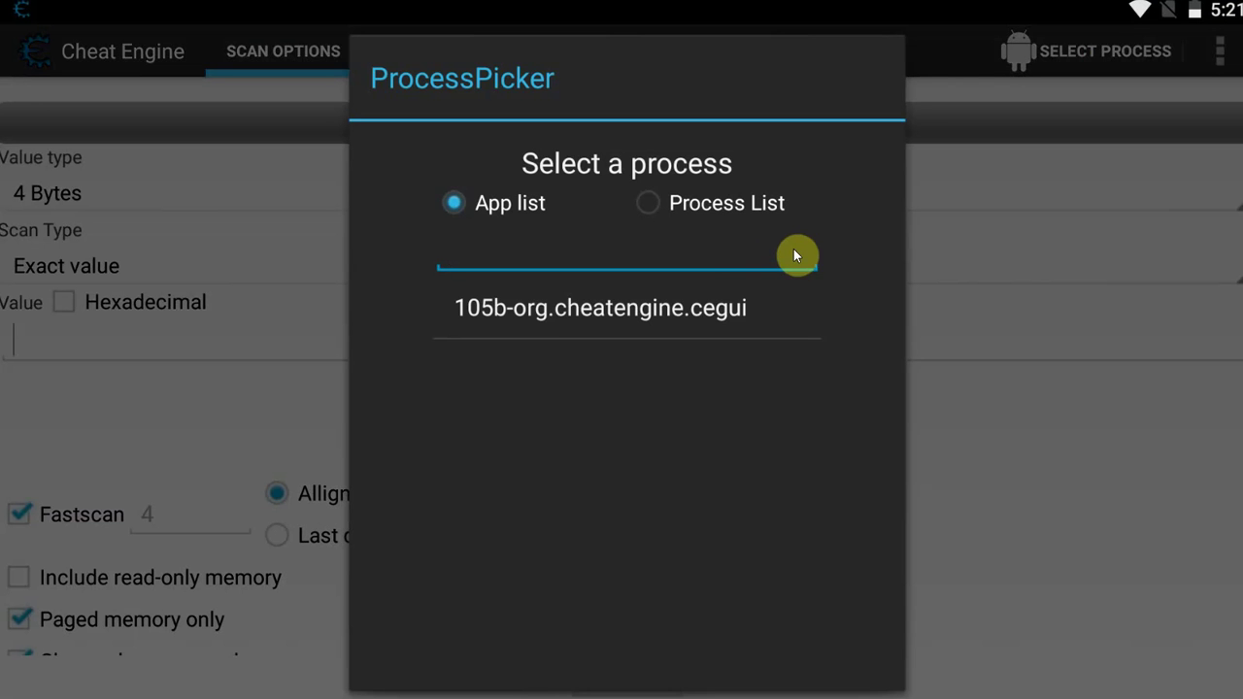
click(693, 203)
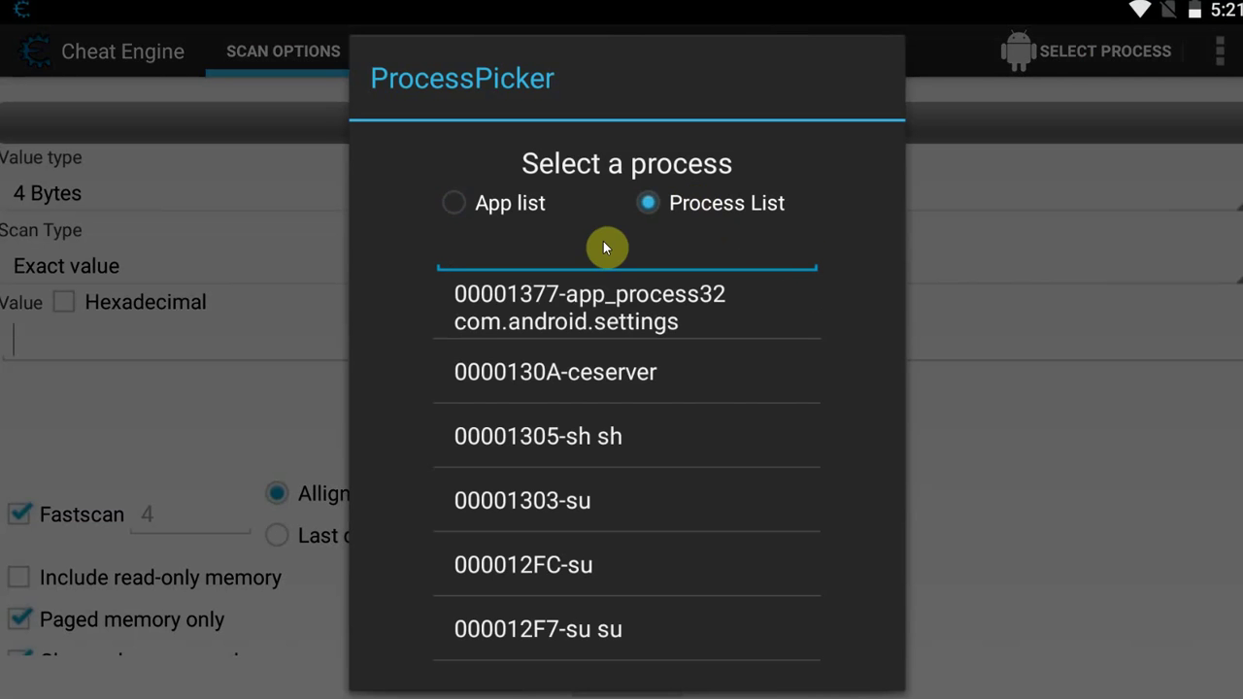
text(tin)
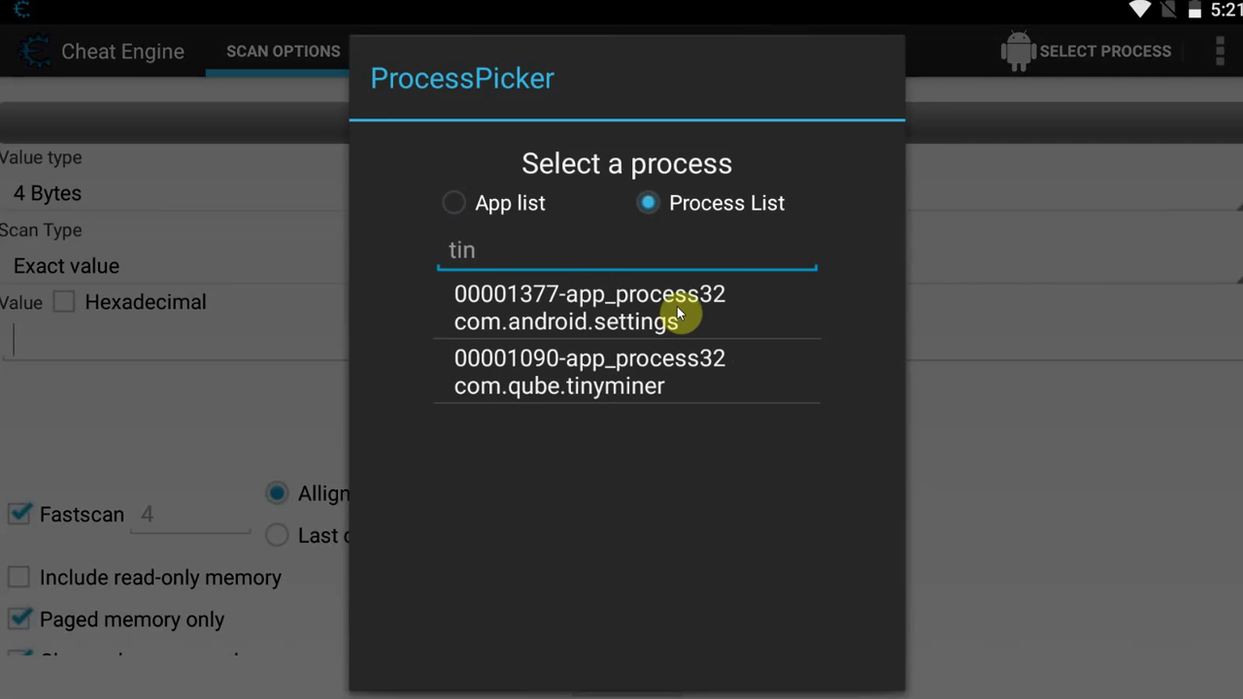
click(609, 385)
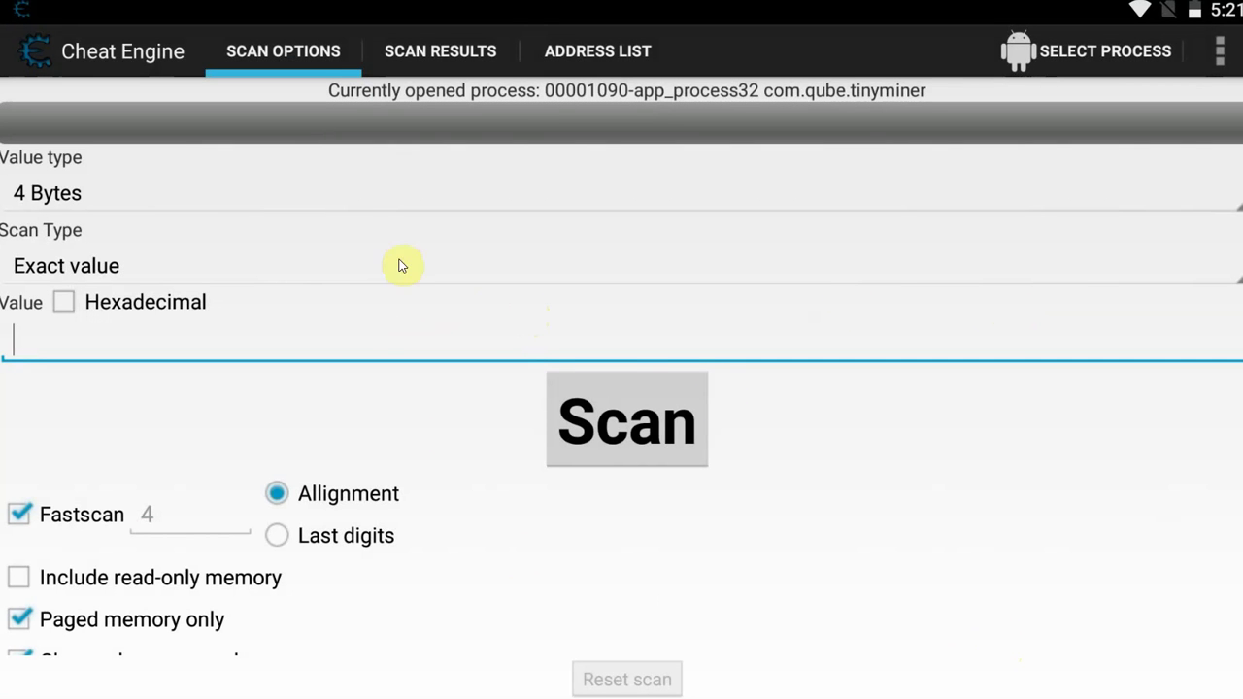
Set the value type to All and enter 300 as the search value.
click(139, 197)
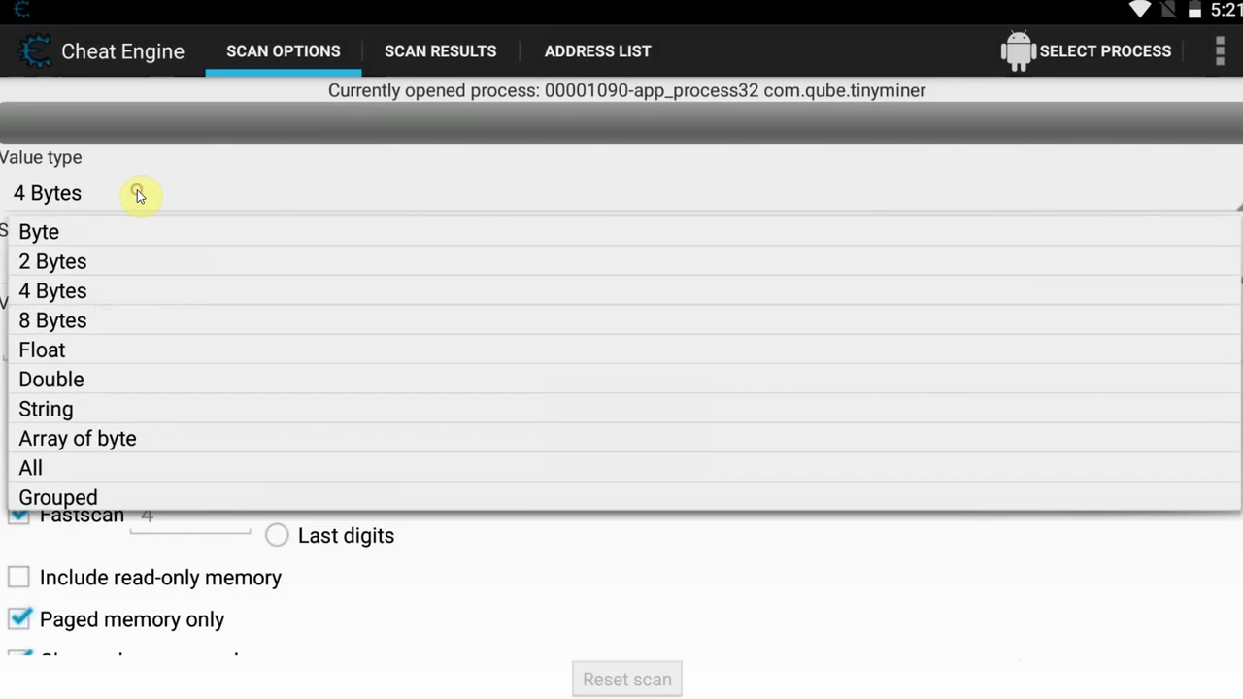
click(39, 470)
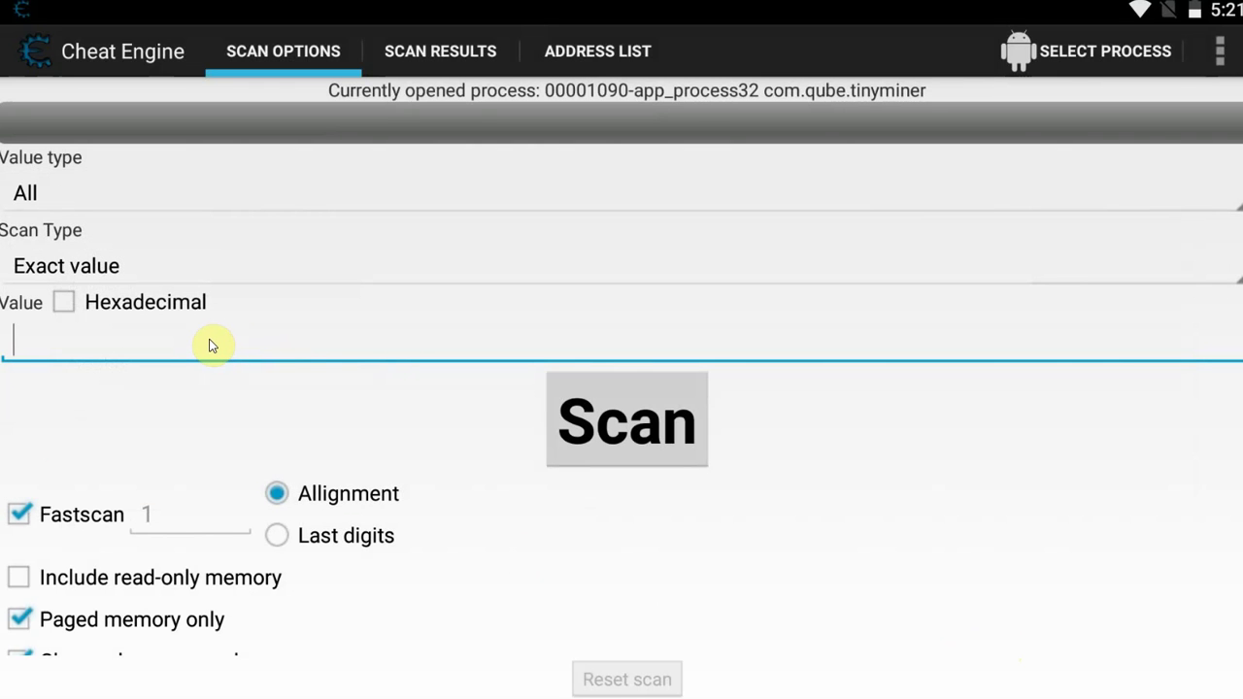
text(300)
Switch to Tiny Miner and open the saloon shop to confirm the money is 300.
key(alt+Tab)
click(508, 109)
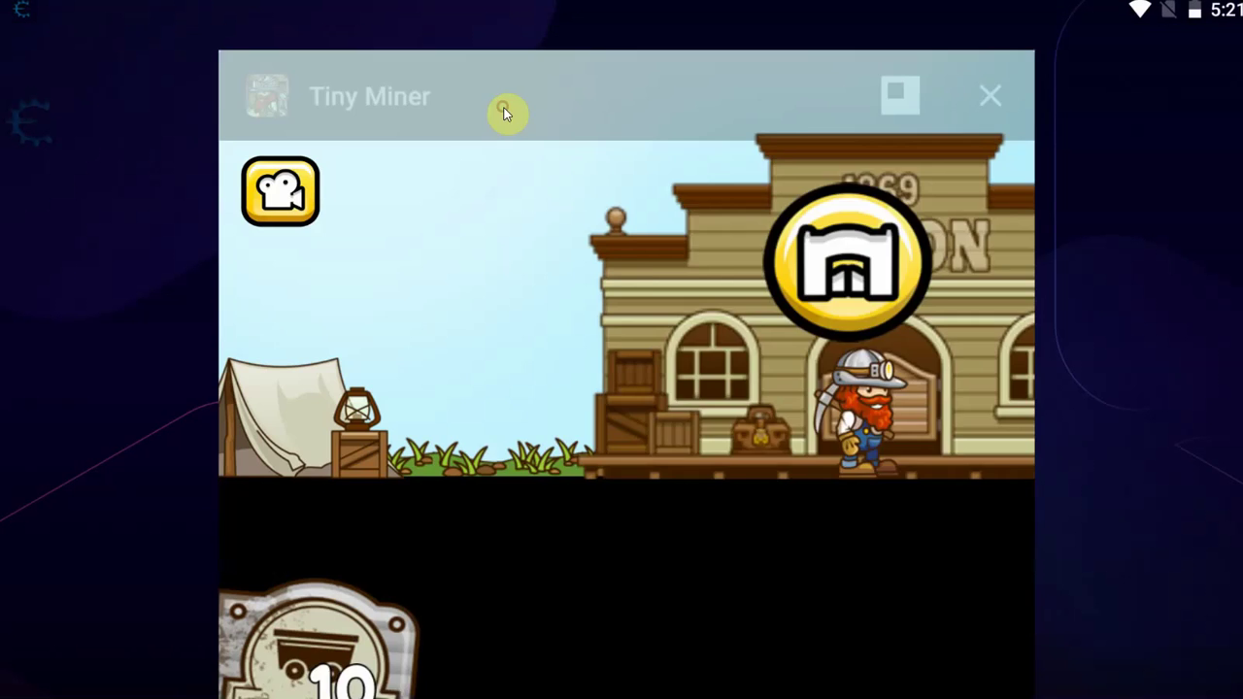
click(756, 317)
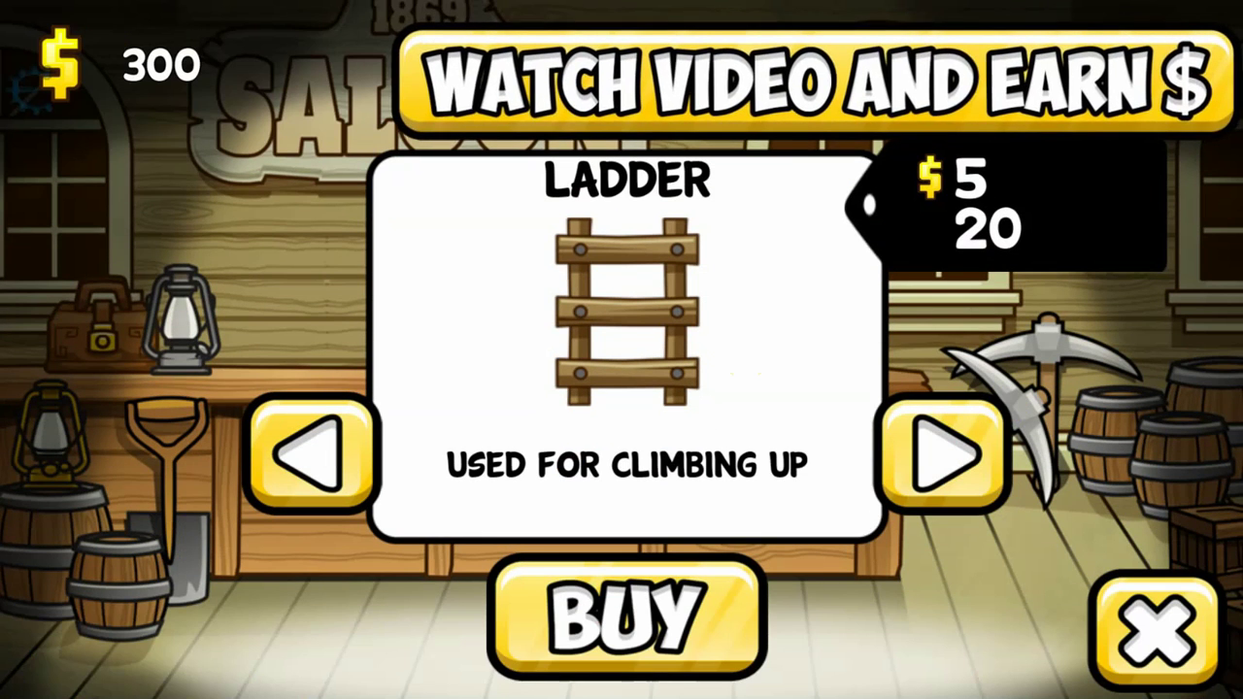
Return to Cheat Engine and run the first scan for 300, getting 209787 results.
key(alt+Tab)
click(521, 182)
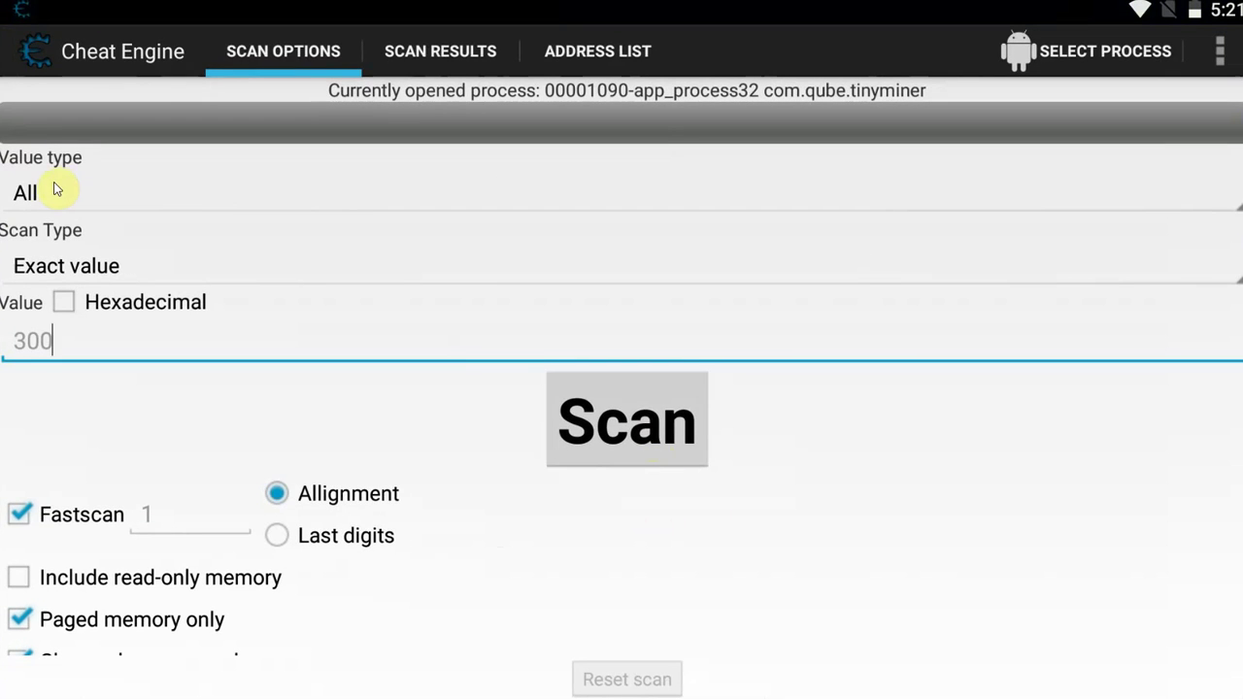
click(646, 422)
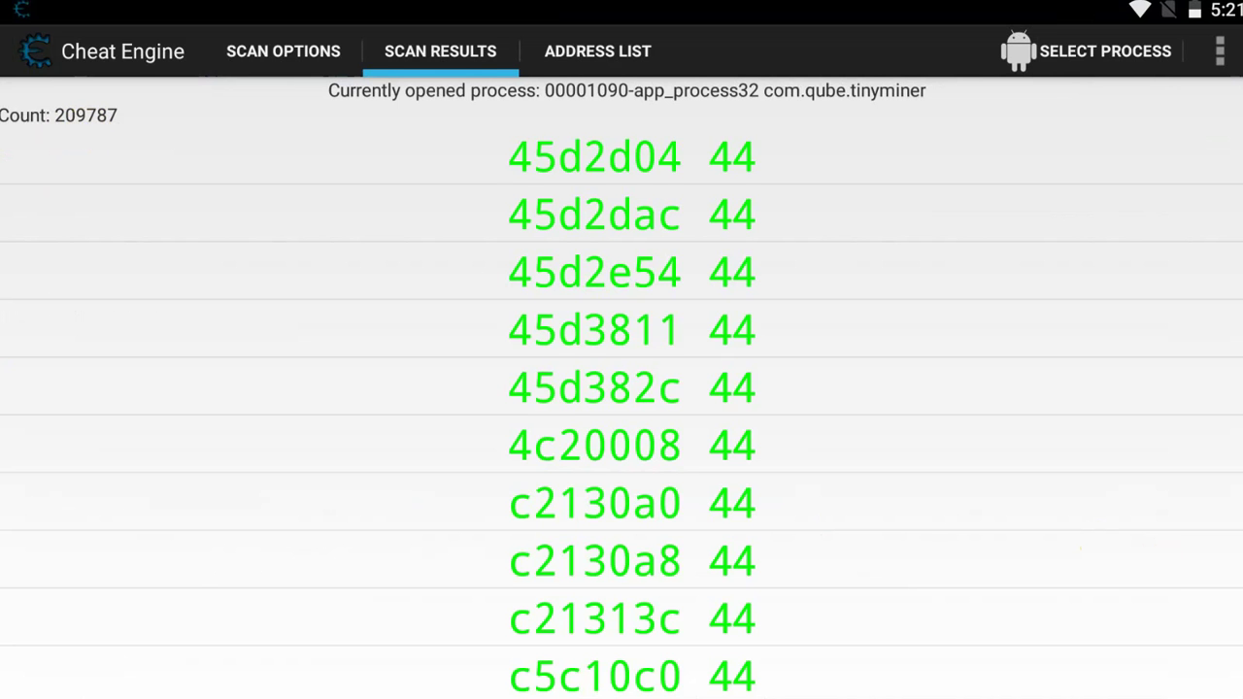
key(alt+Tab)
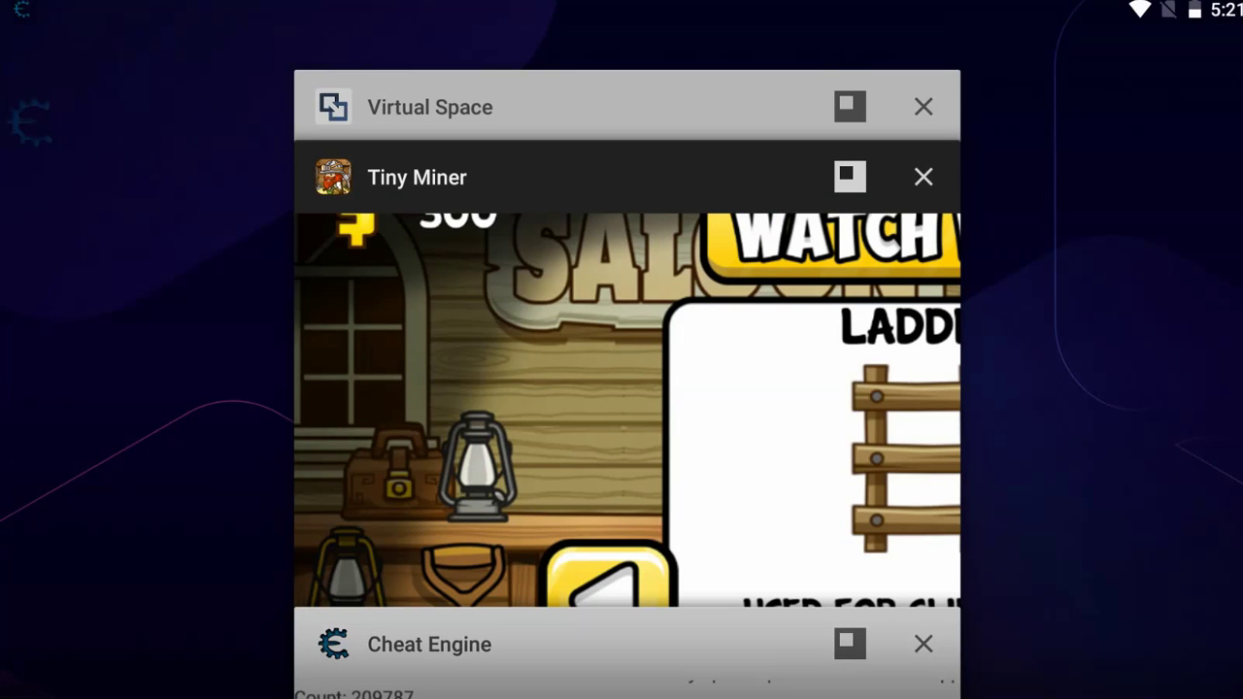
Buy ladders in Tiny Miner's shop until the money drops to 250.
click(595, 176)
double_click(635, 598)
double_click(635, 598)
double_click(635, 598)
click(636, 599)
double_click(636, 599)
double_click(636, 598)
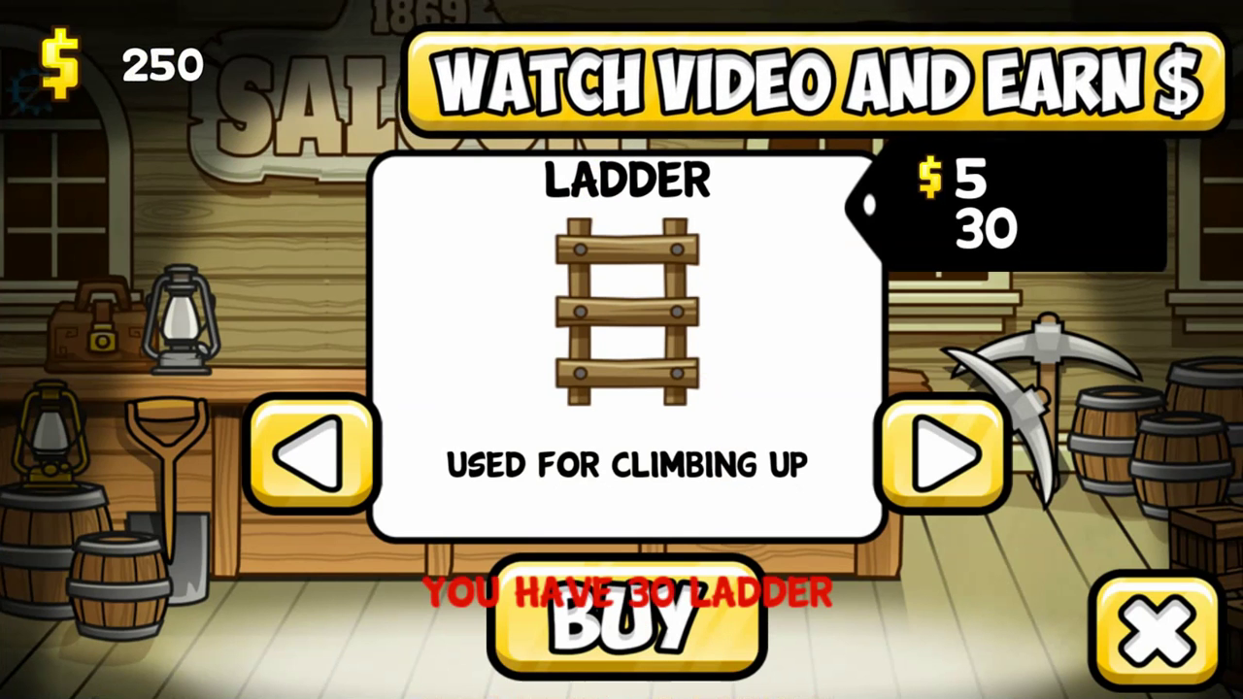
Back in Cheat Engine, run a next scan for 250, narrowing to 4 addresses.
key(alt+Tab)
click(581, 208)
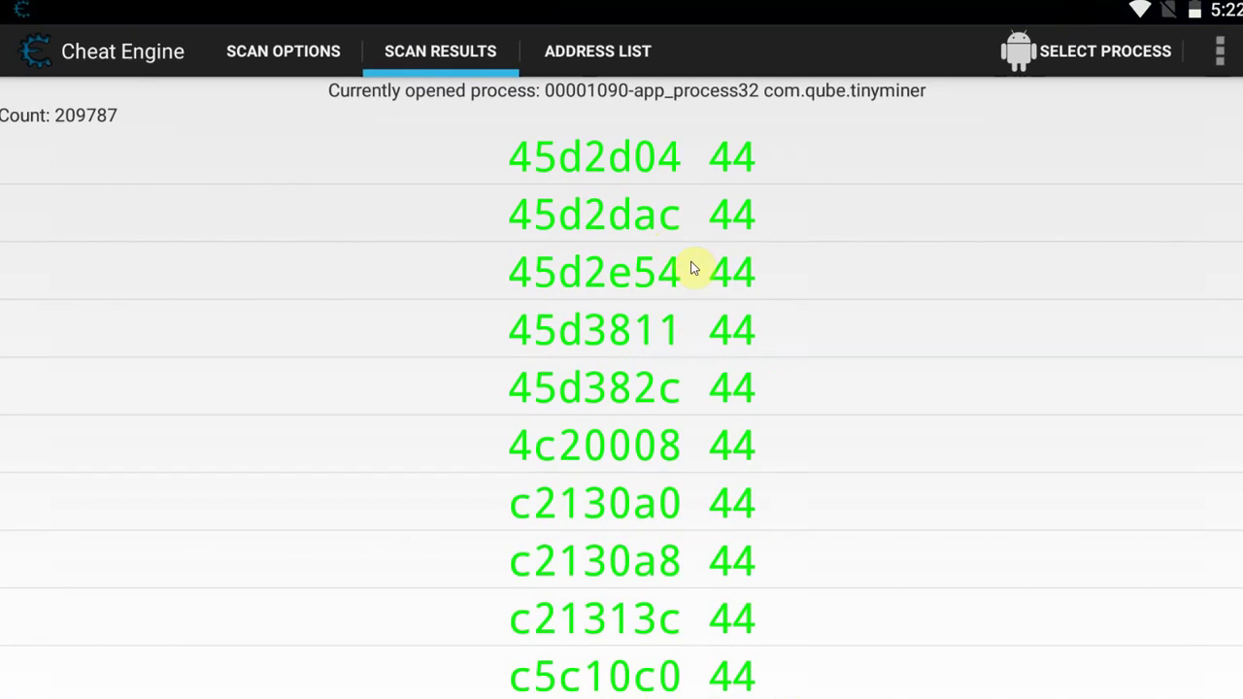
click(289, 56)
click(252, 338)
key(BackSpace)
key(BackSpace)
key(BackSpace)
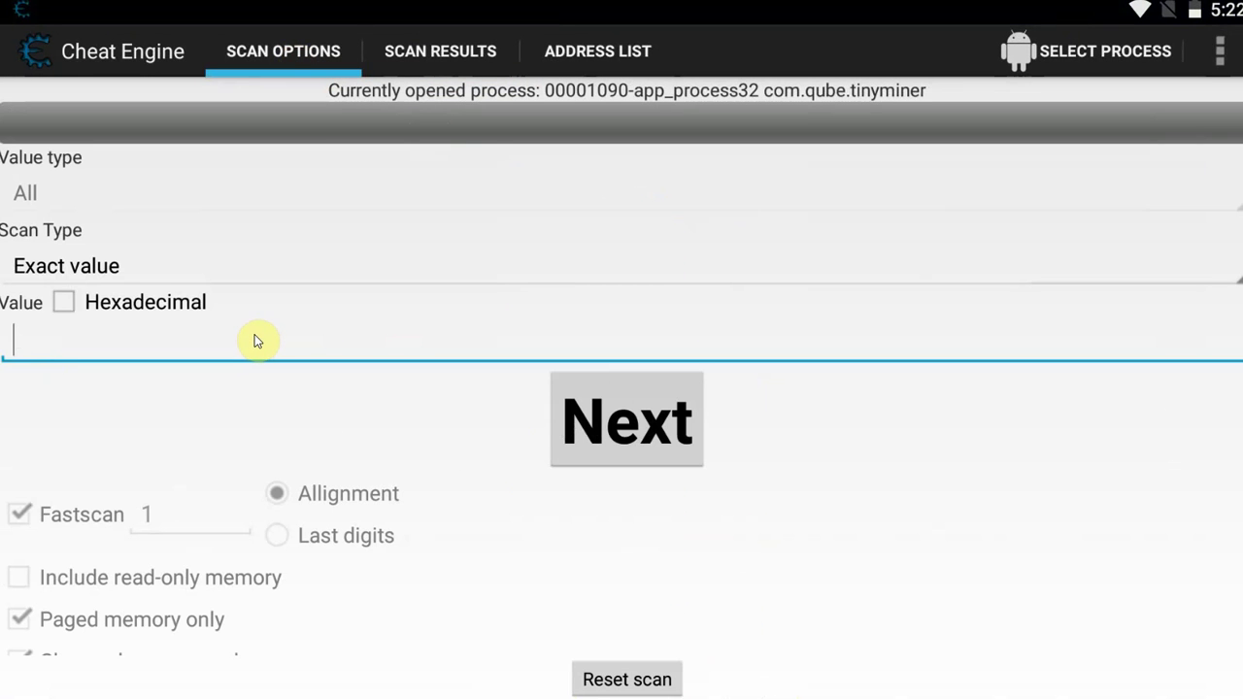
text(250)
click(618, 425)
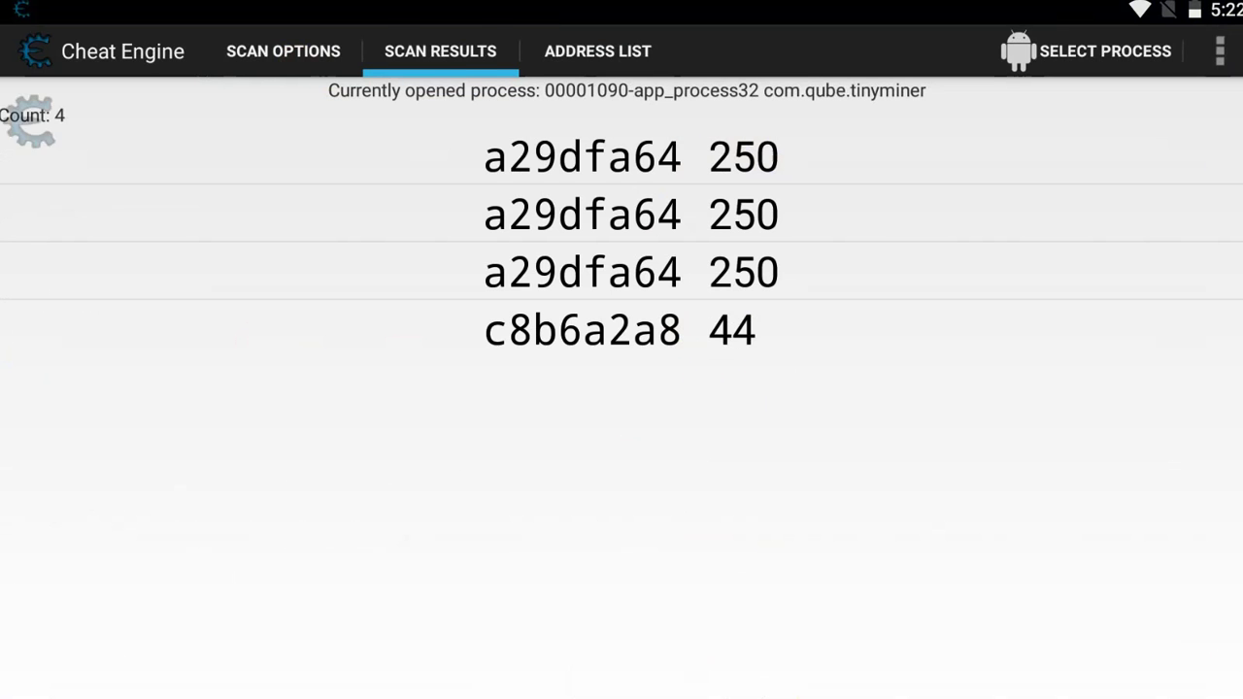
Buy more ladders in Tiny Miner, dropping money to 235, then return to Cheat Engine.
key(alt+Tab)
click(677, 596)
click(677, 596)
click(676, 596)
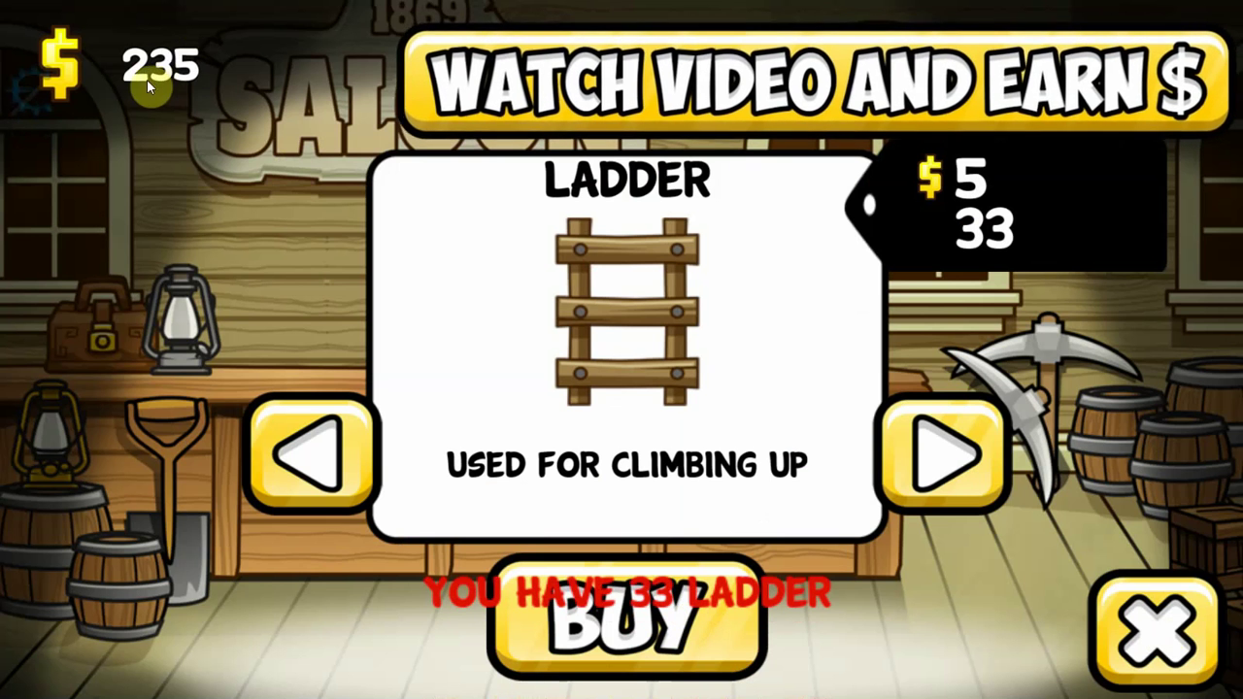
key(alt+Tab)
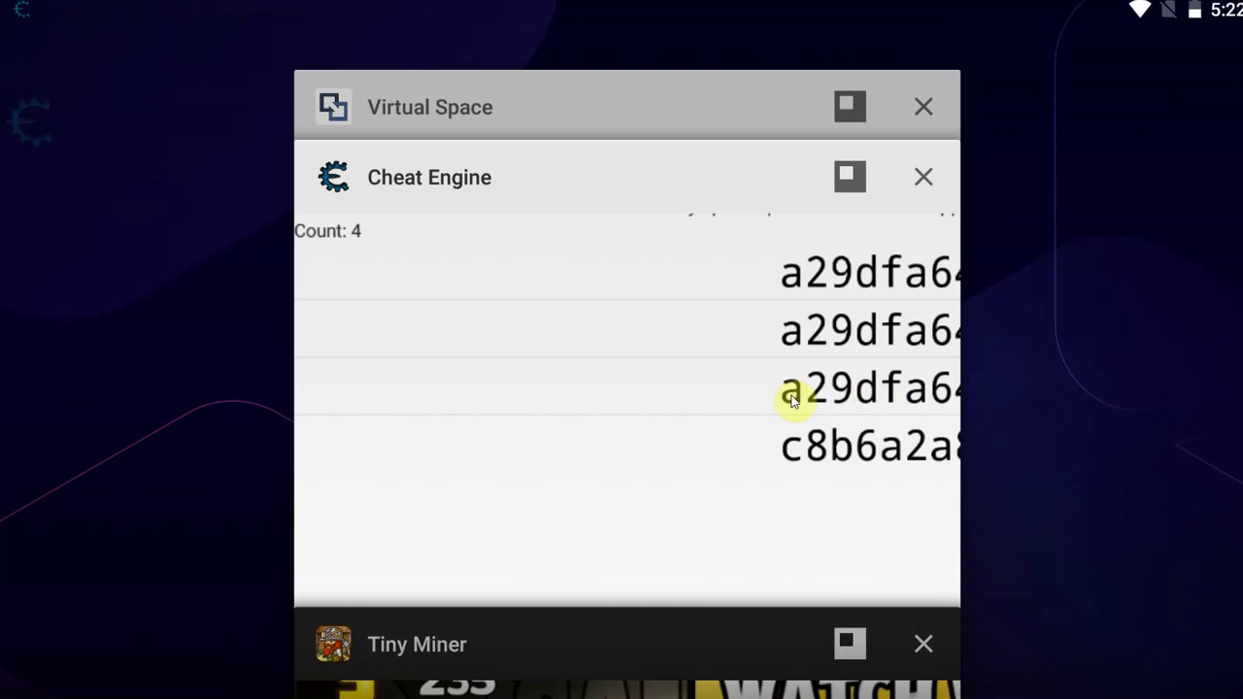
click(654, 277)
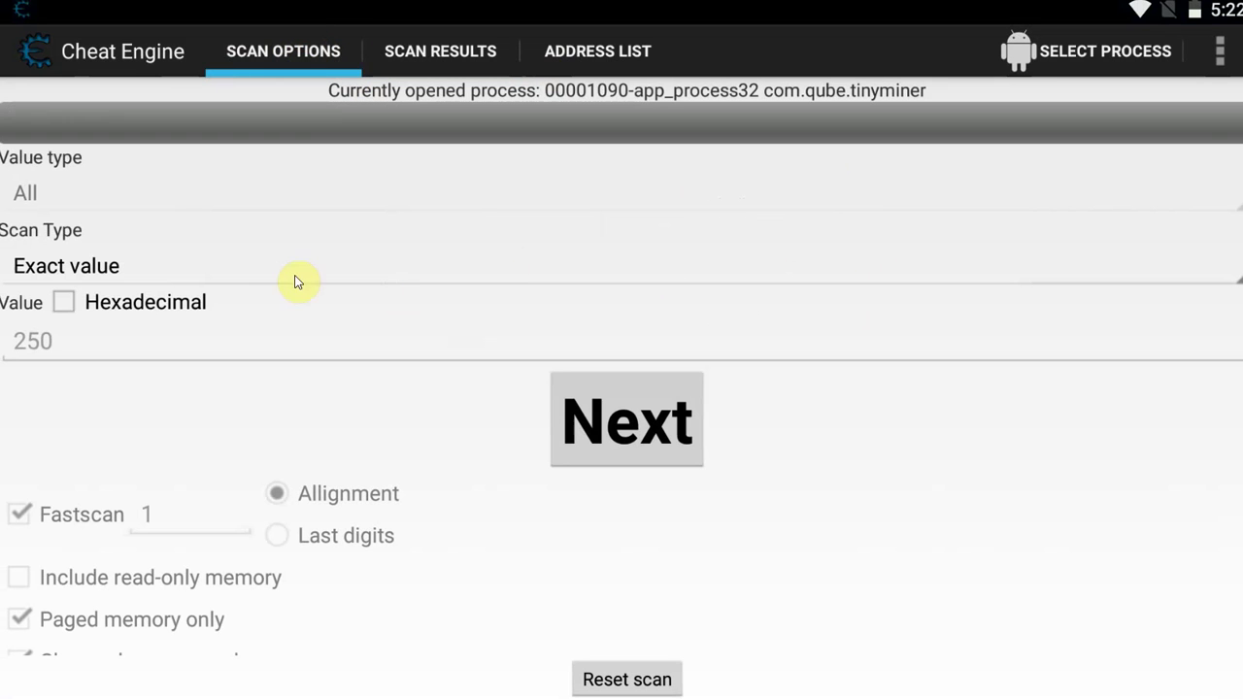
Run a next scan for 235, then open options for the first a29dfa64 result.
click(103, 342)
key(BackSpace)
key(BackSpace)
text(35)
click(627, 421)
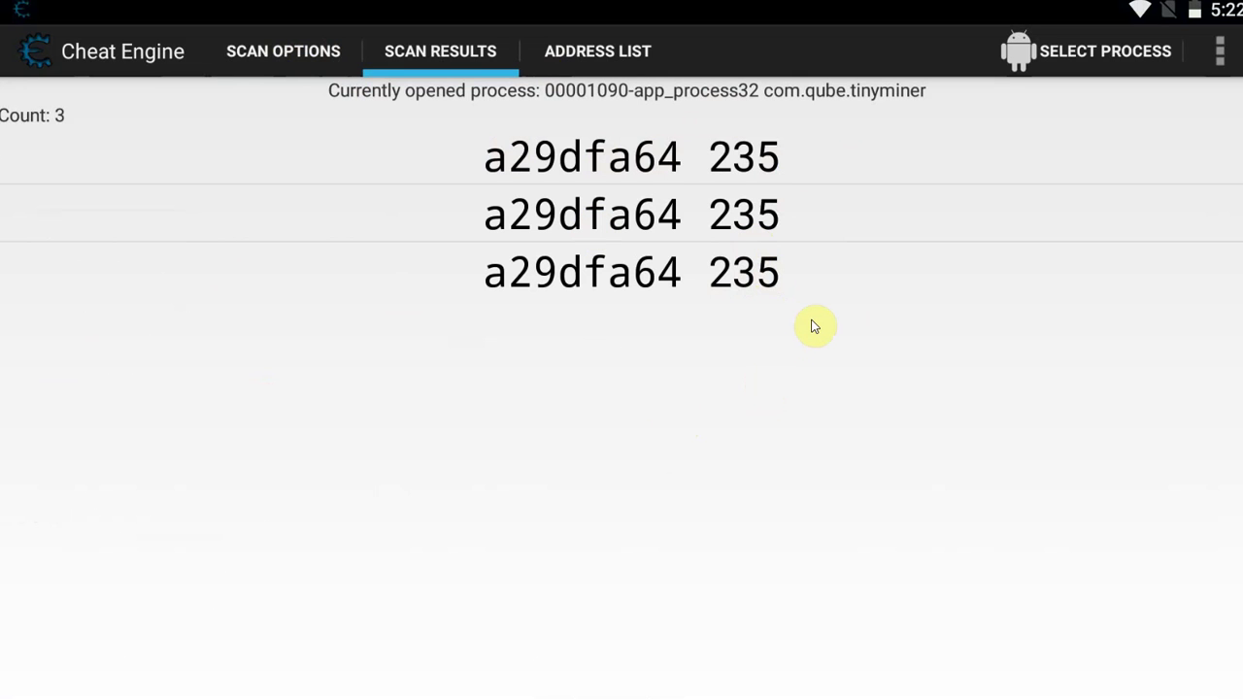
click(724, 163)
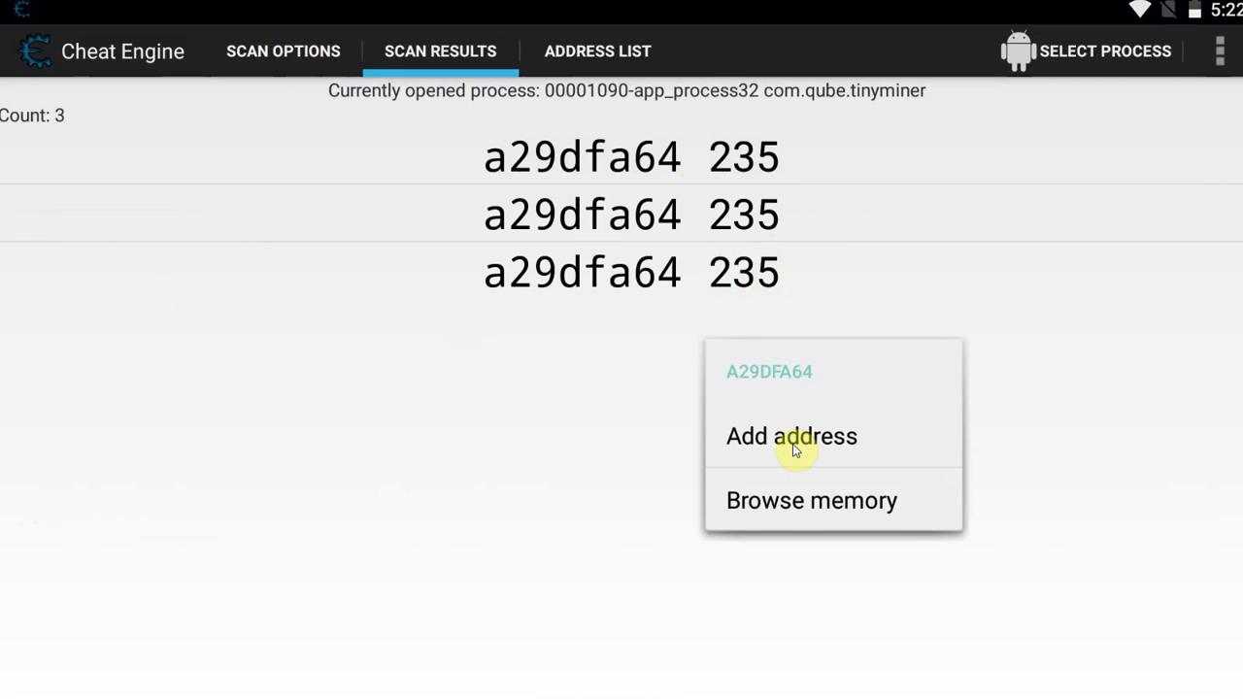
Add a29dfa64 to the address list, set its value to 999999999, then switch to Tiny Miner.
click(792, 444)
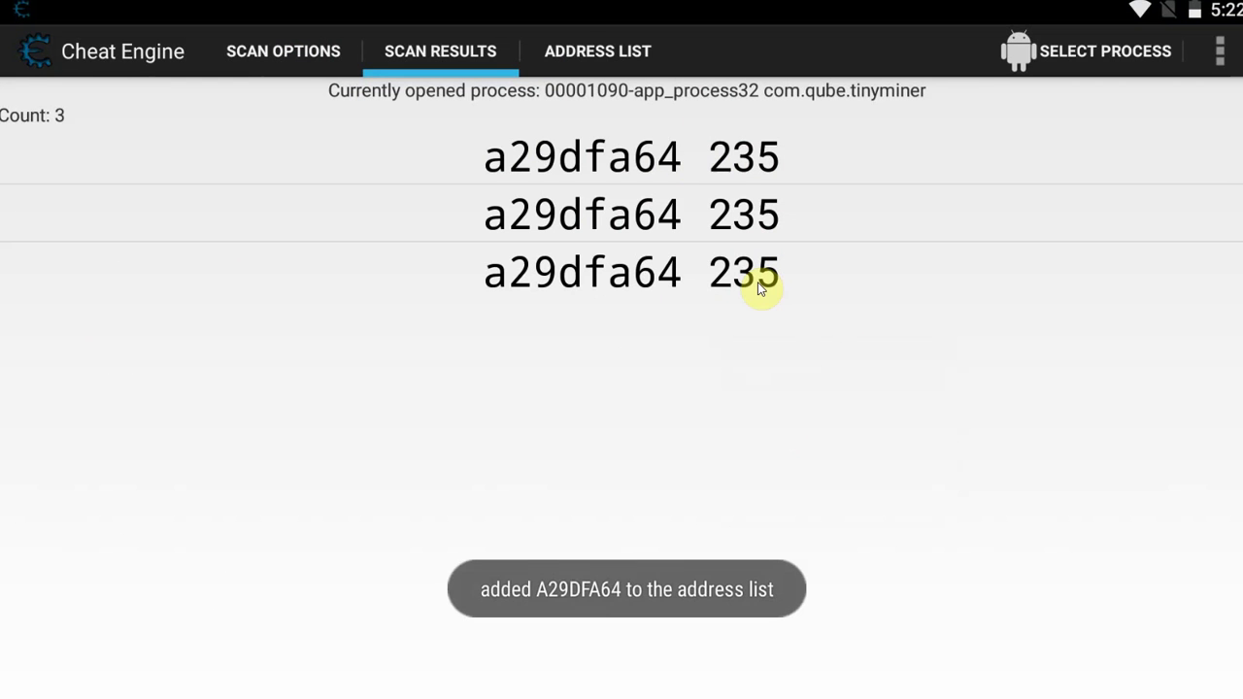
click(585, 54)
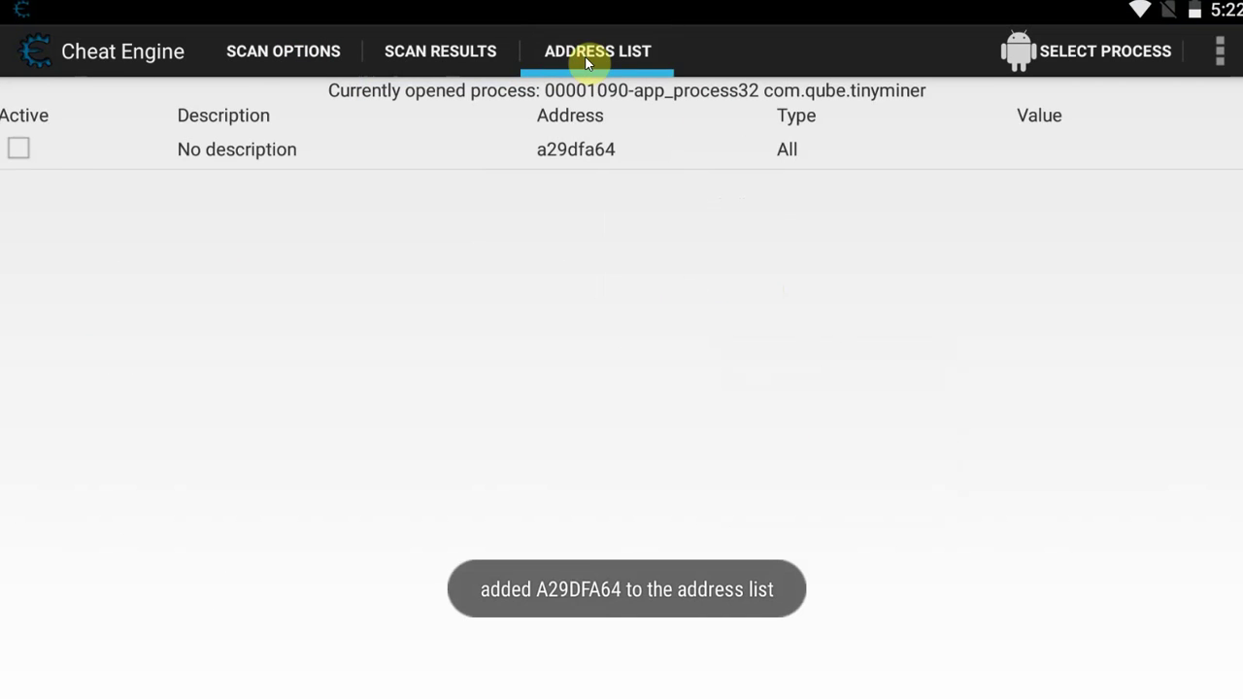
click(1033, 161)
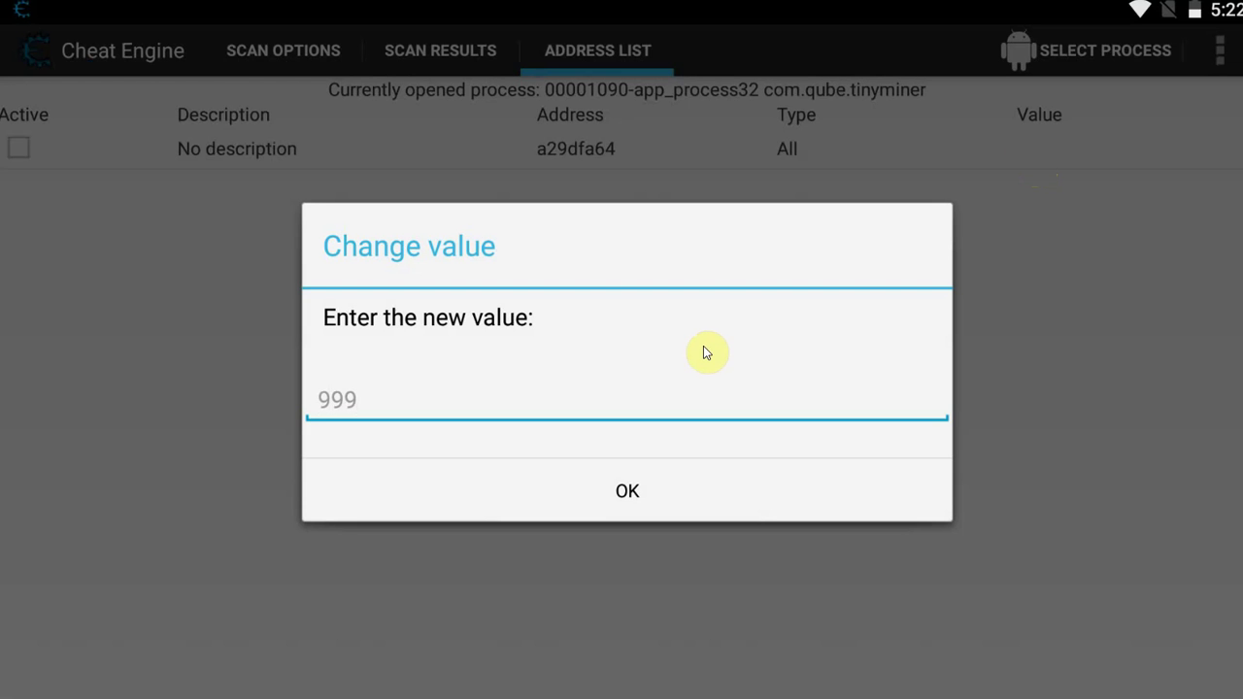
text(999999999)
click(627, 491)
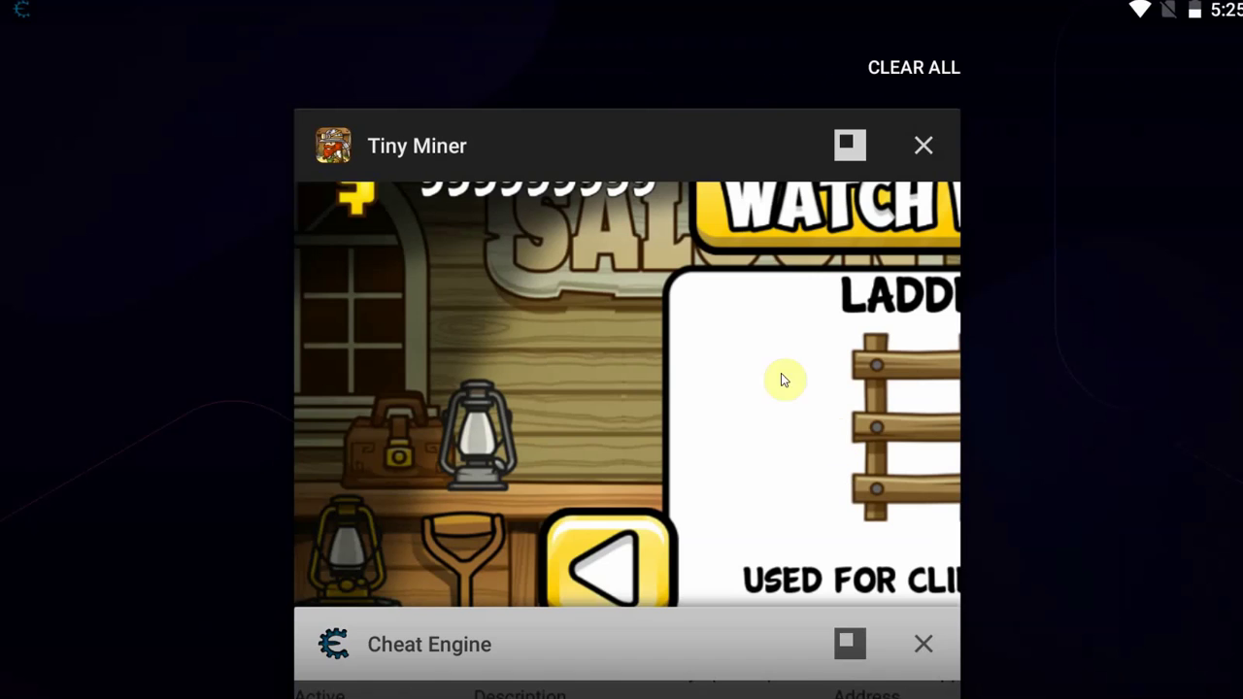
click(781, 373)
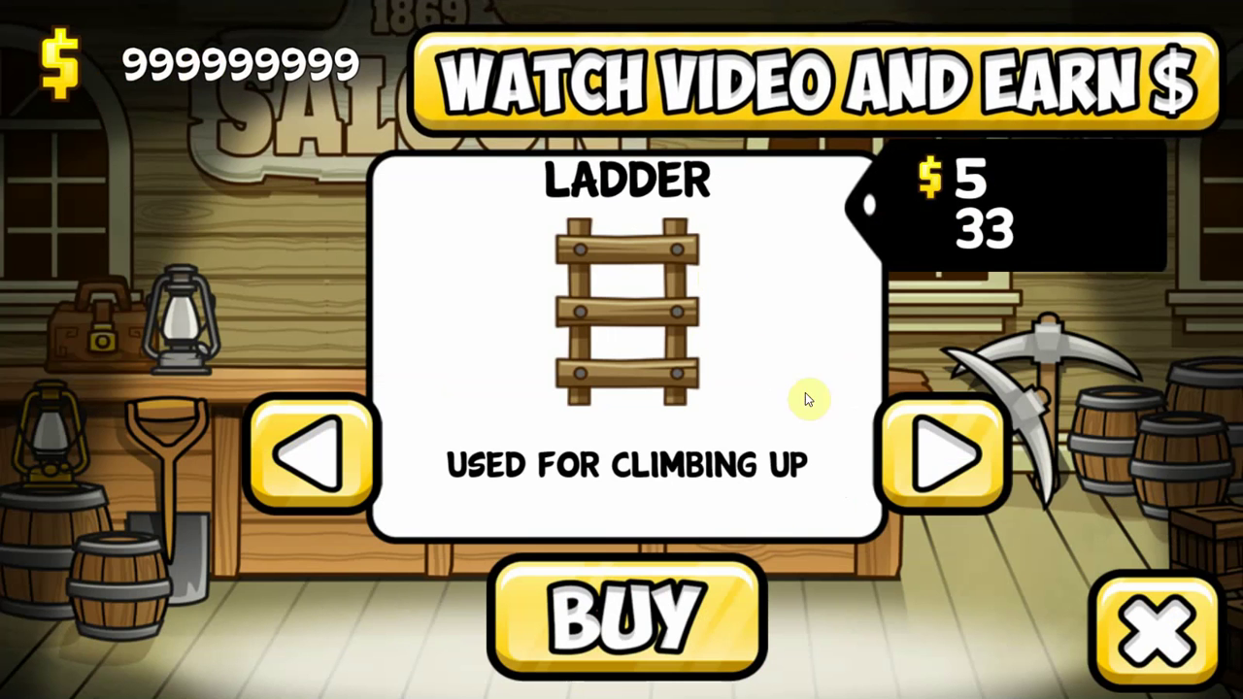
Buy three more Walkways in the Tiny Miner shop.
click(947, 475)
click(930, 466)
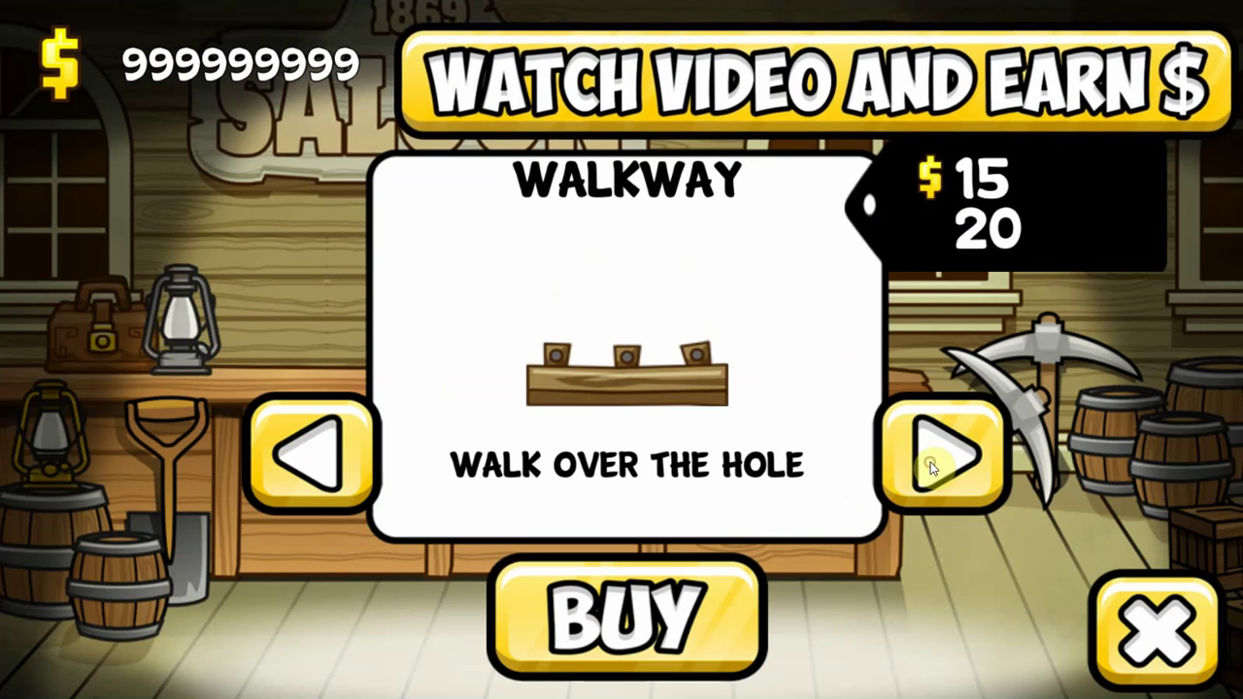
click(703, 633)
click(608, 609)
click(607, 609)
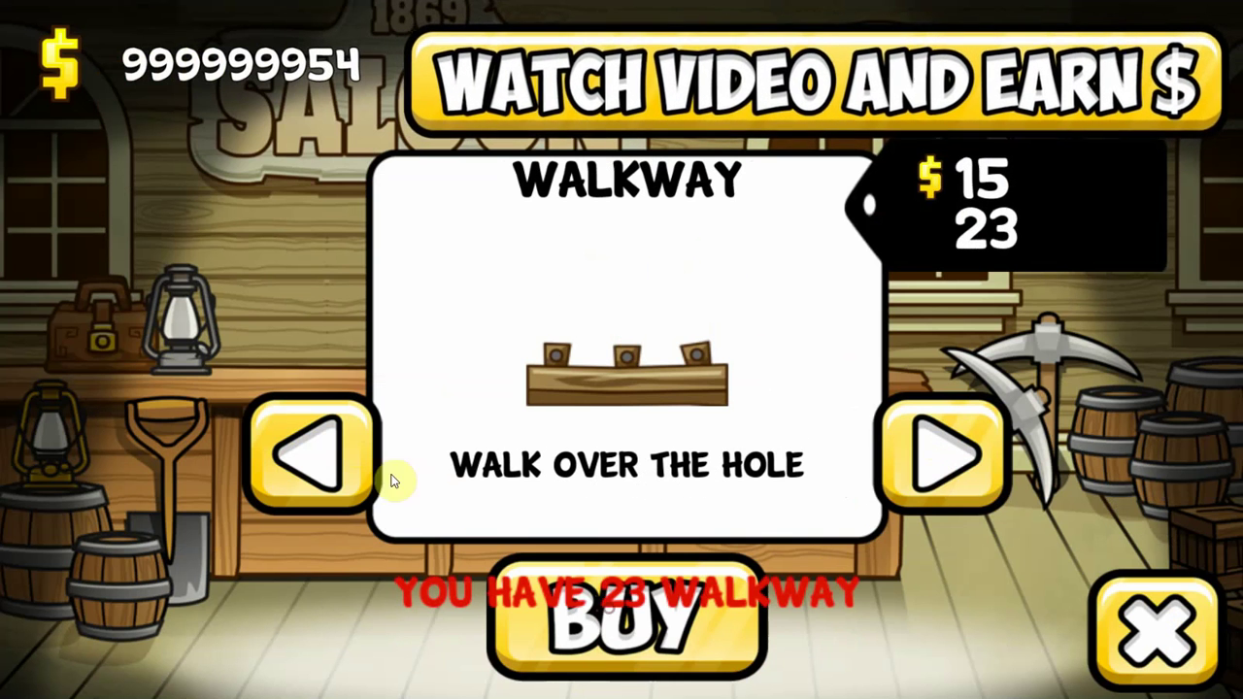
Buy three more Signs, bringing both to 23 with money at 999999939.
click(314, 446)
click(612, 609)
click(608, 609)
click(608, 609)
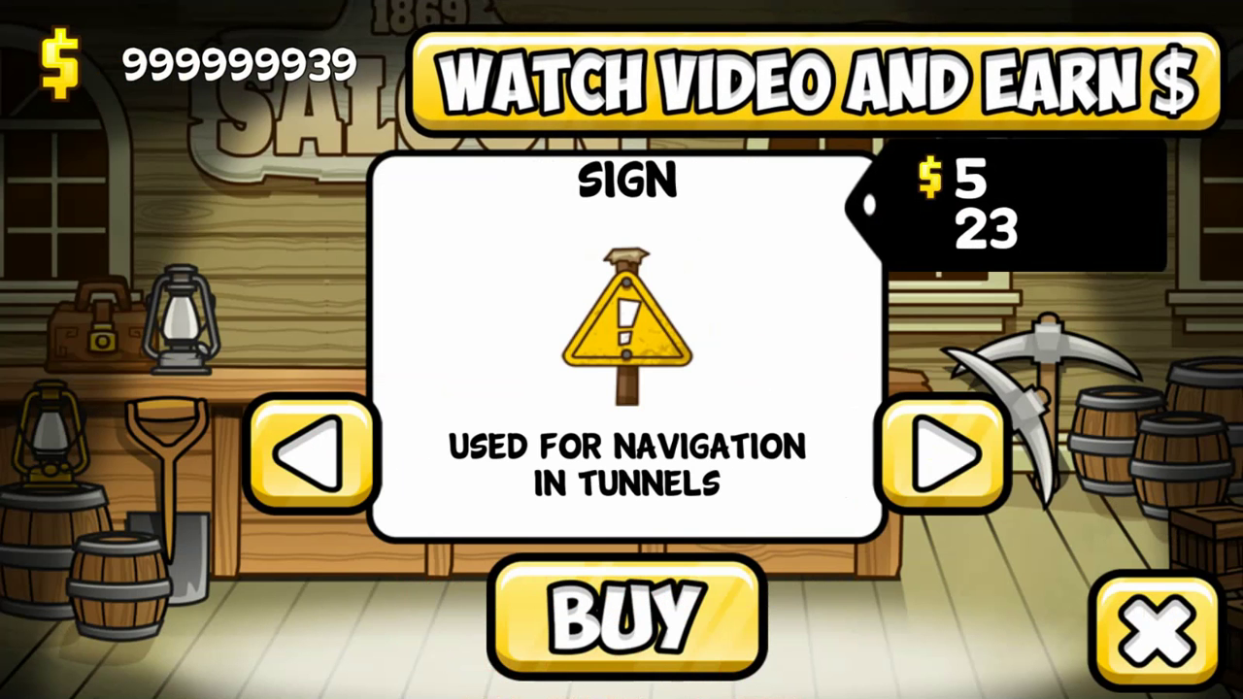
key(alt+Tab)
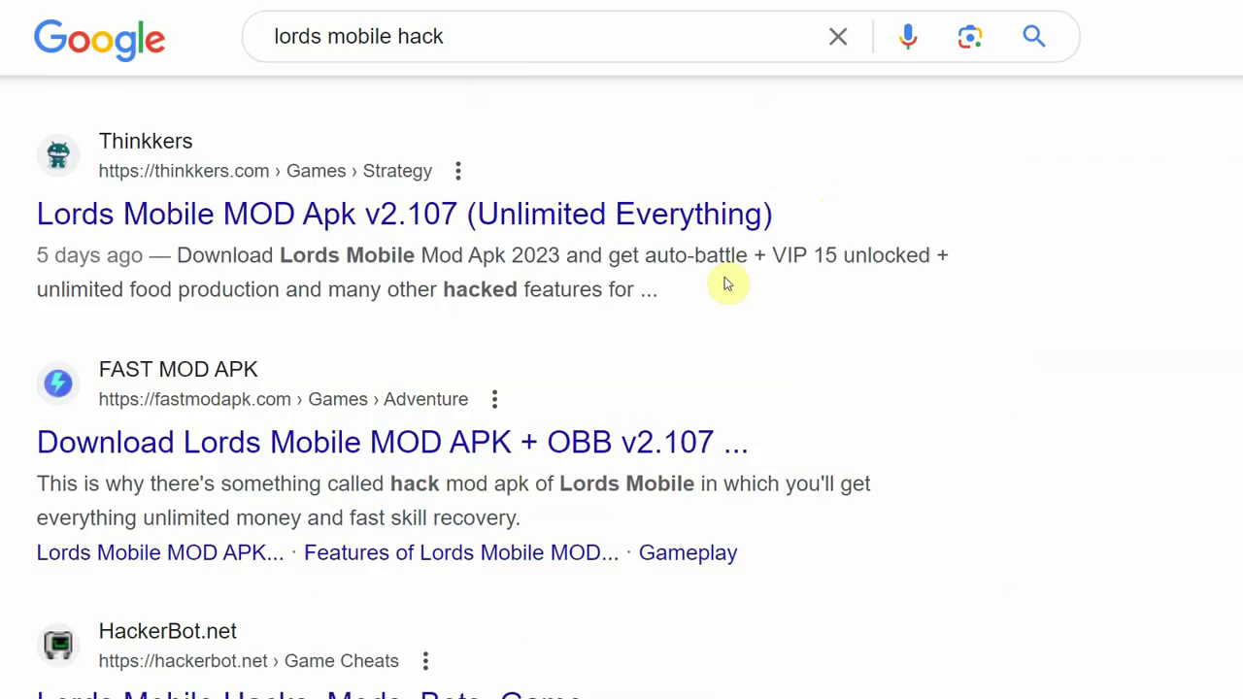
Browse the 'lords mobile hack' results, then search for 'game hacks' instead.
scroll(728, 280, down, 15)
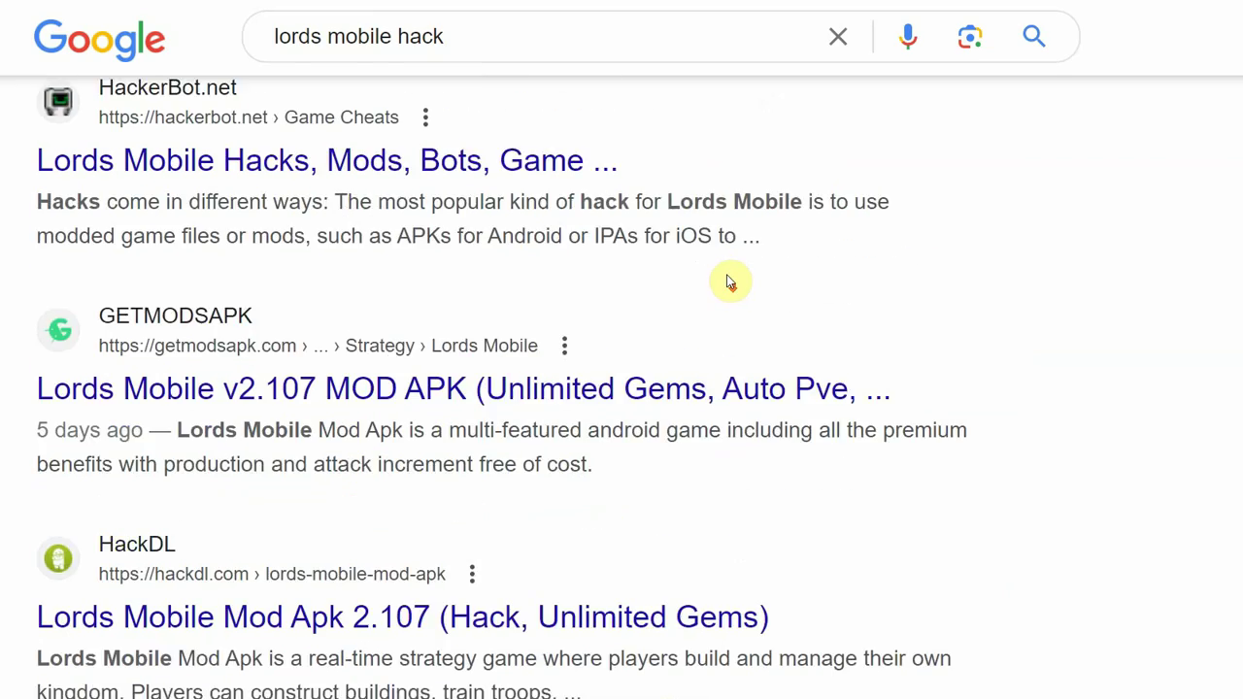
scroll(730, 280, up, 20)
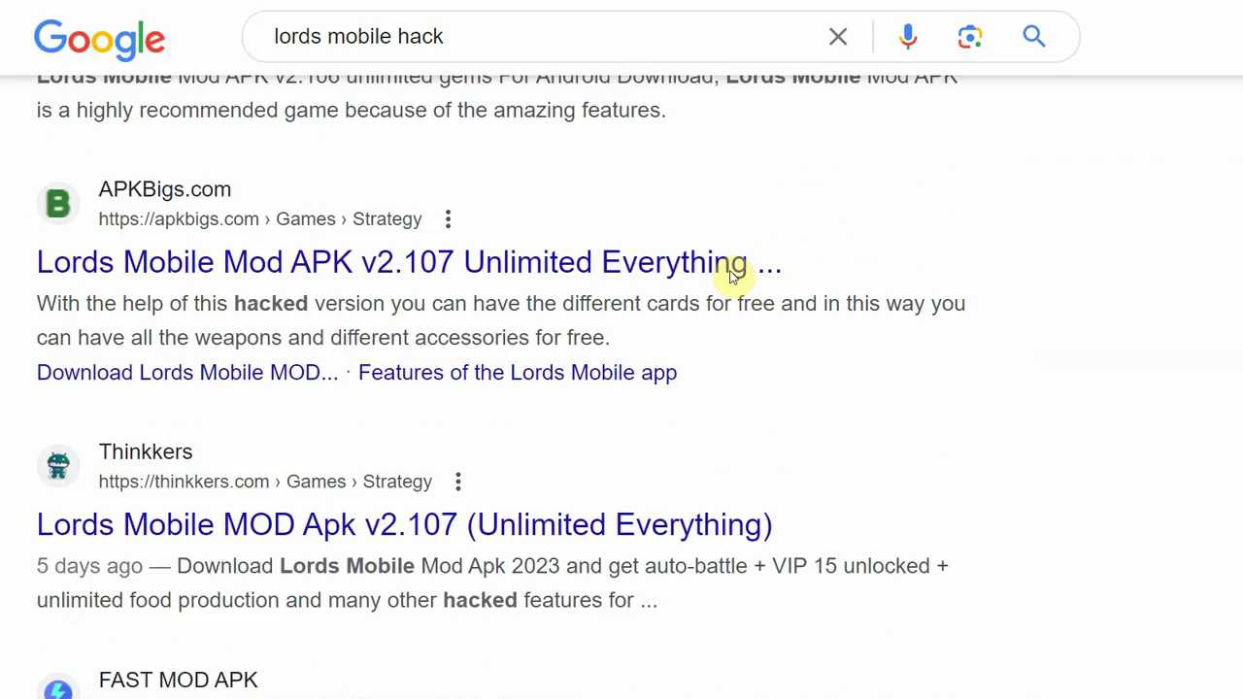
scroll(729, 278, up, 1)
scroll(732, 275, down, 3)
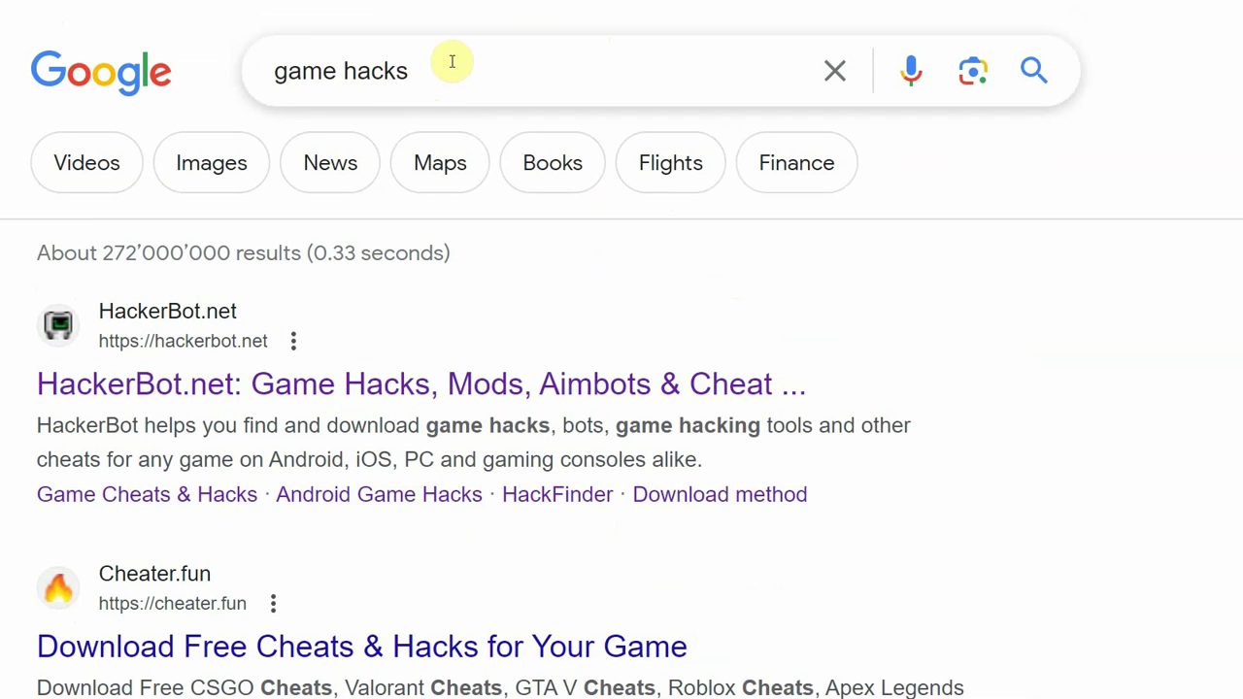
drag(449, 58, 299, 103)
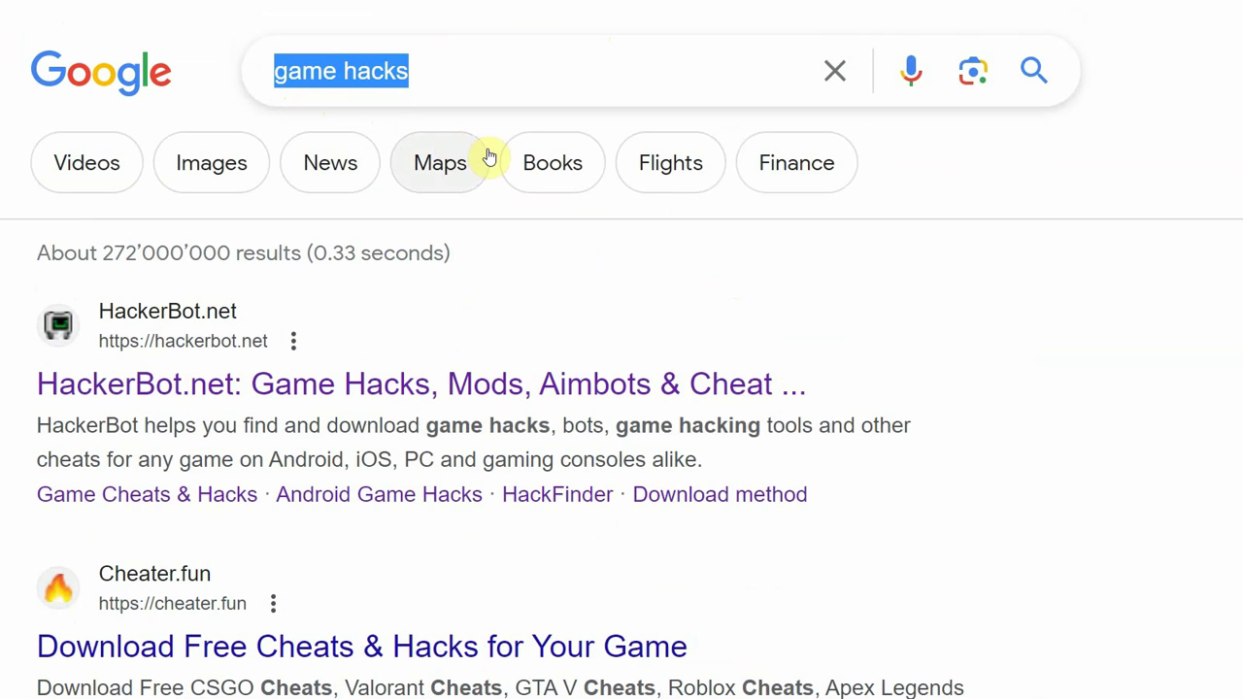
key(Return)
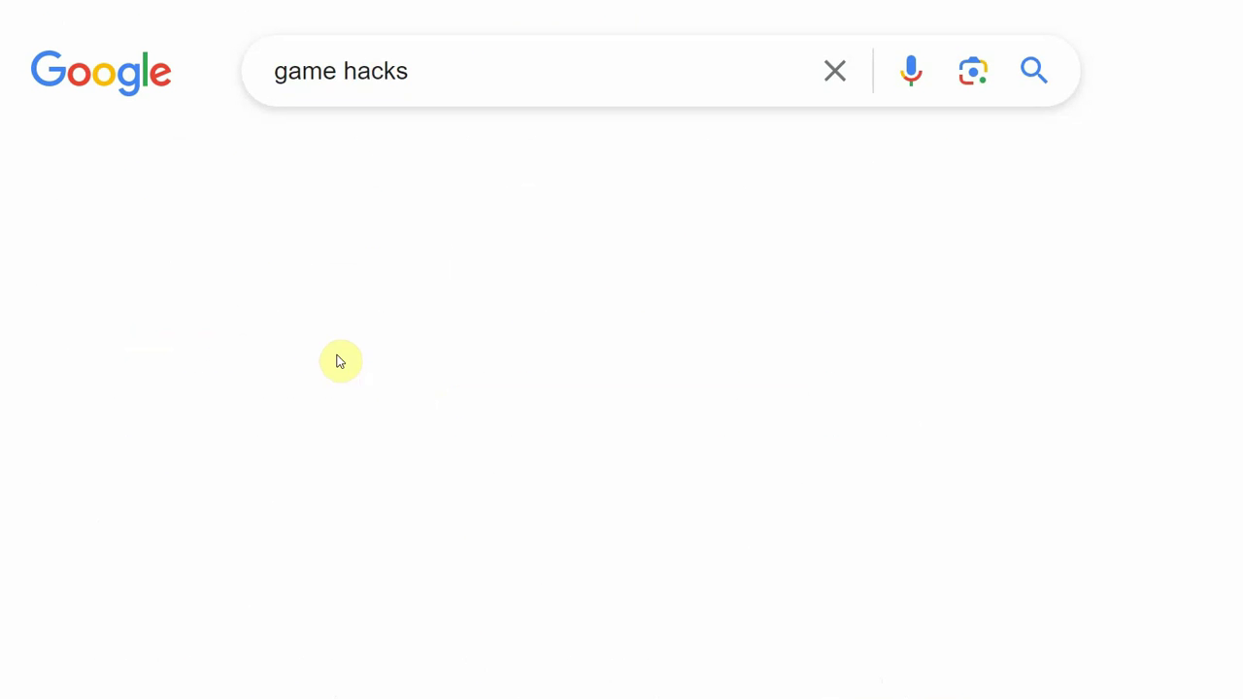
Open the HackerBot.net result, view the HackFinder page, and return home.
click(416, 385)
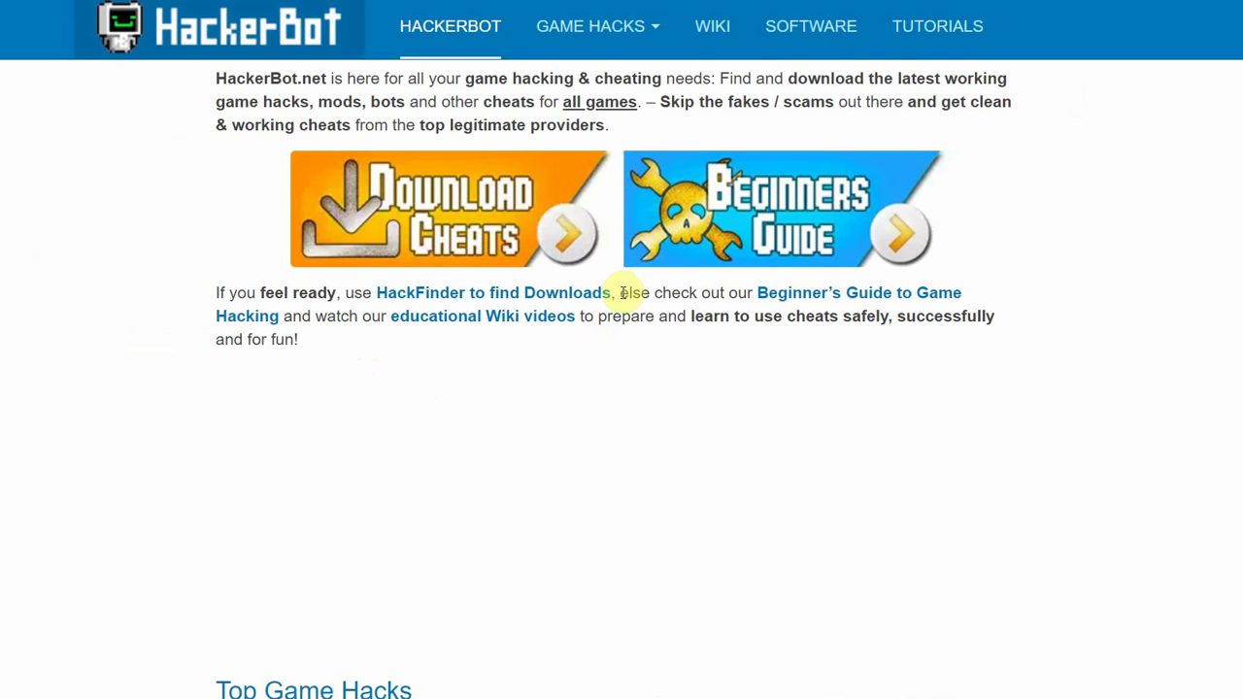
click(563, 296)
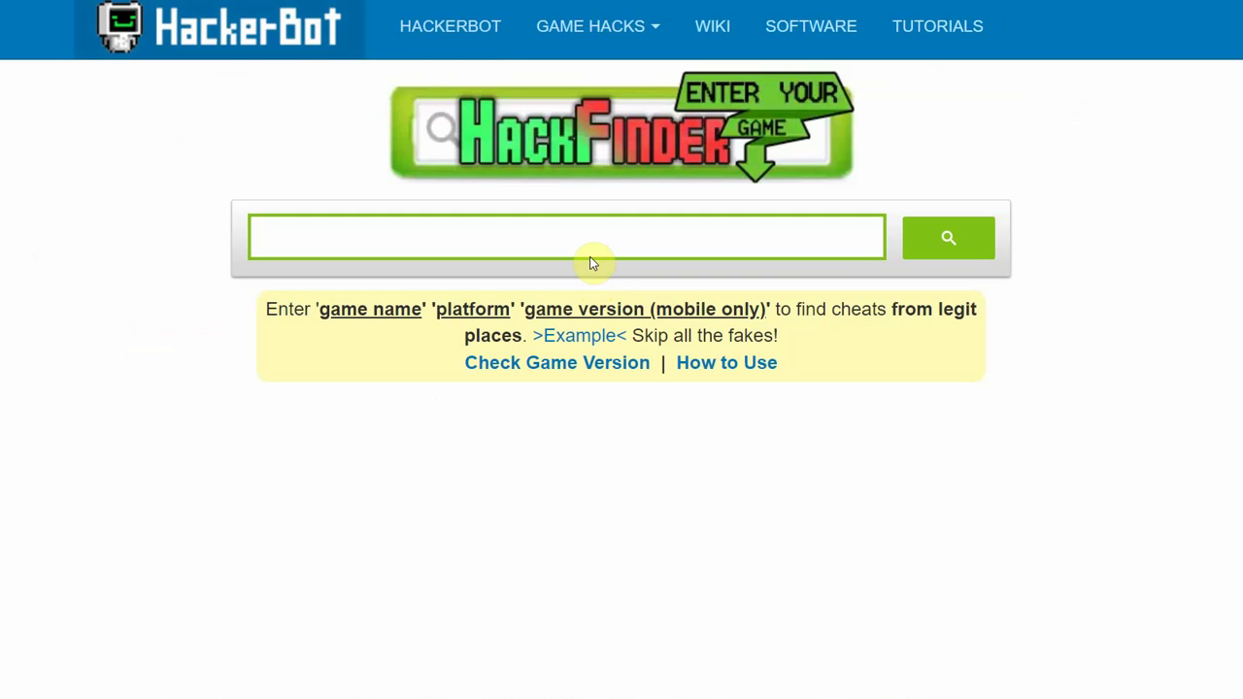
click(291, 42)
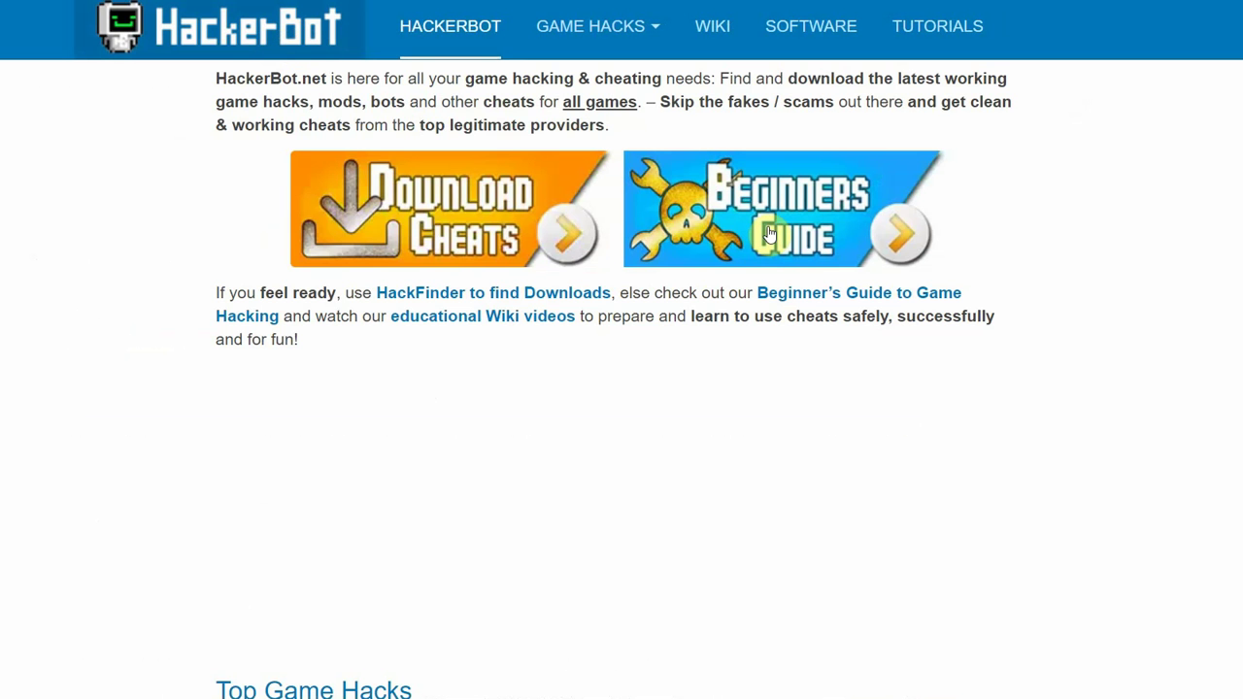
Read through the HackerBot Beginners Guide article.
click(769, 234)
scroll(793, 243, down, 18)
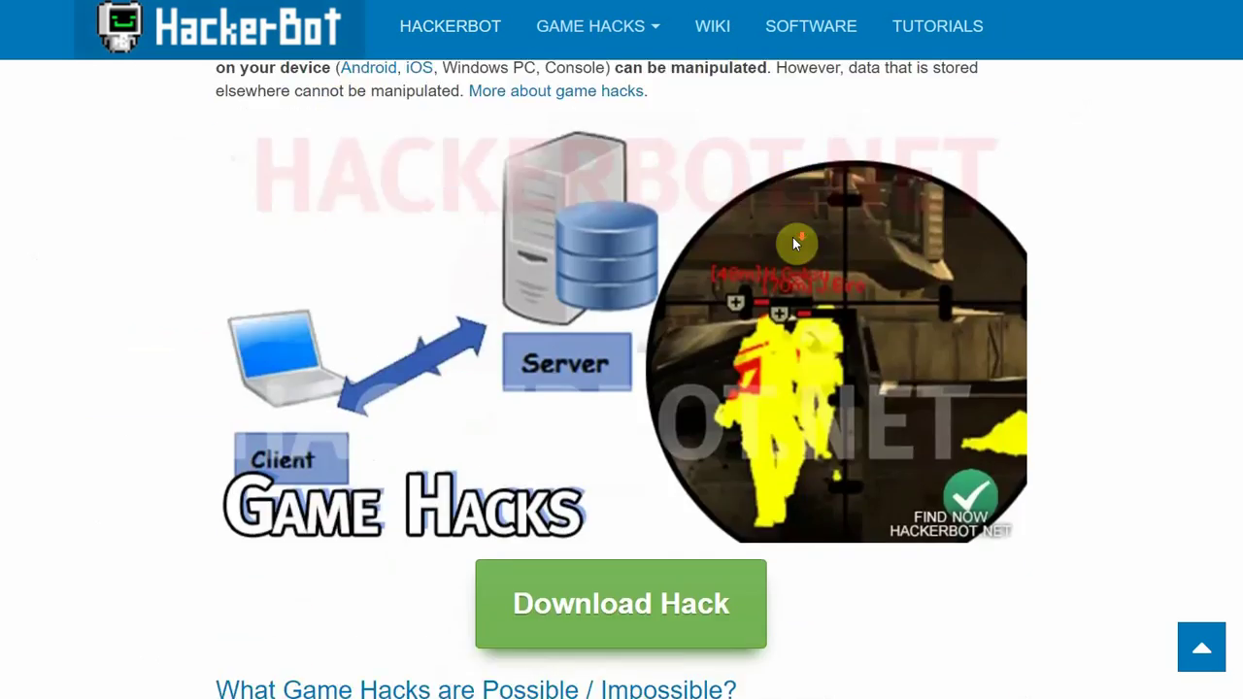
scroll(792, 242, down, 12)
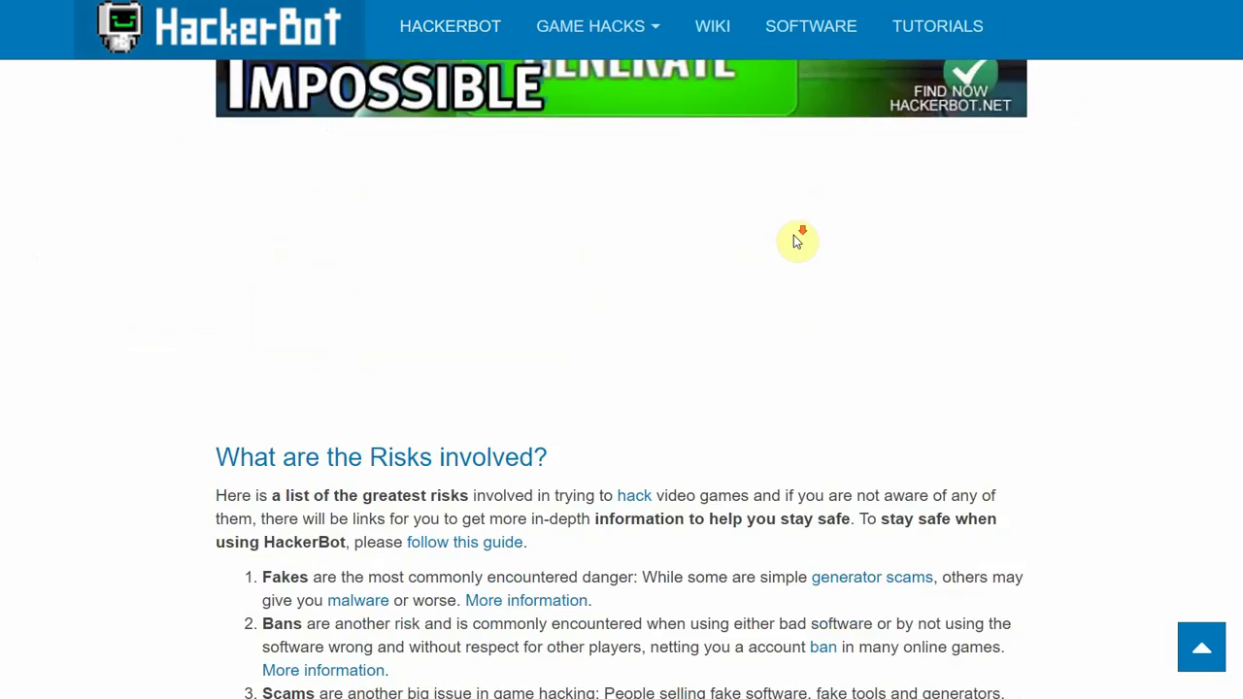
scroll(795, 233, down, 4)
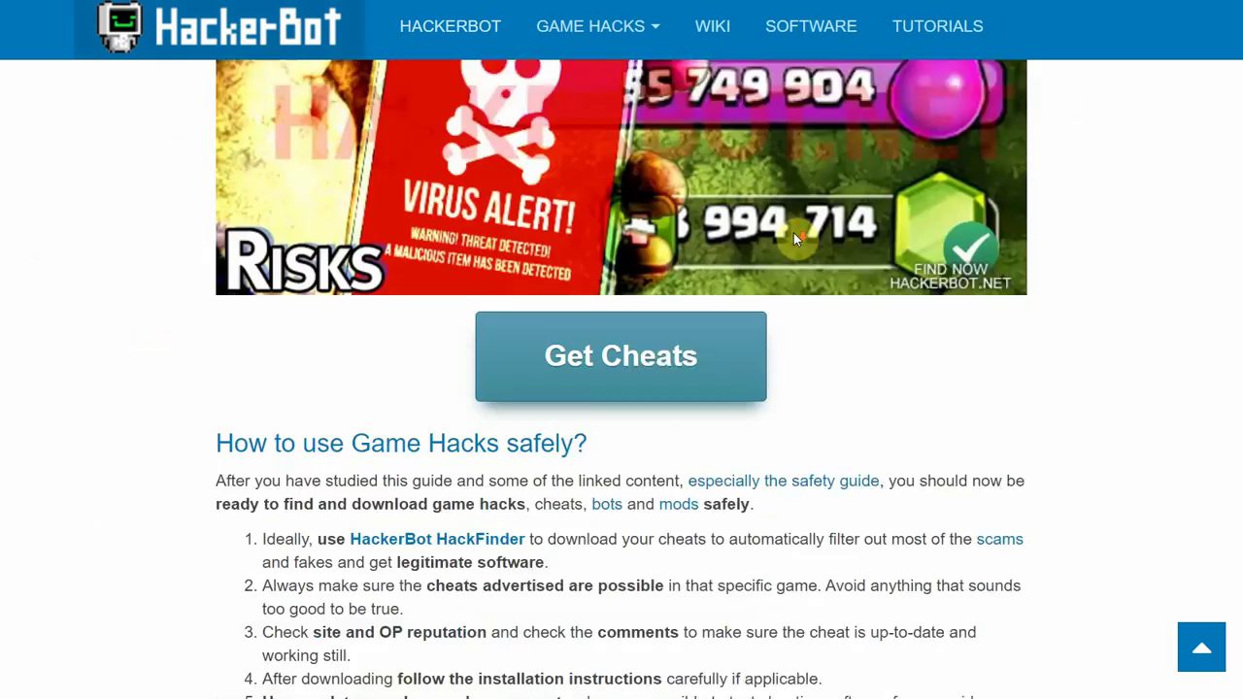
scroll(796, 237, down, 4)
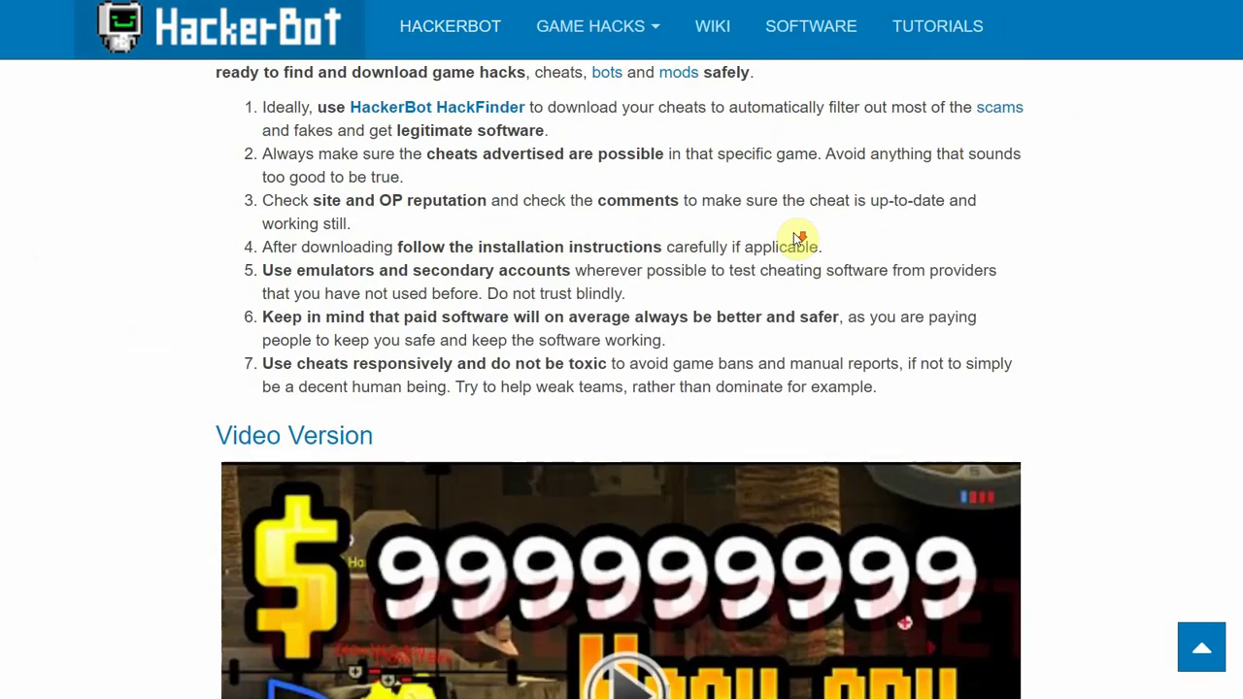
scroll(793, 239, down, 4)
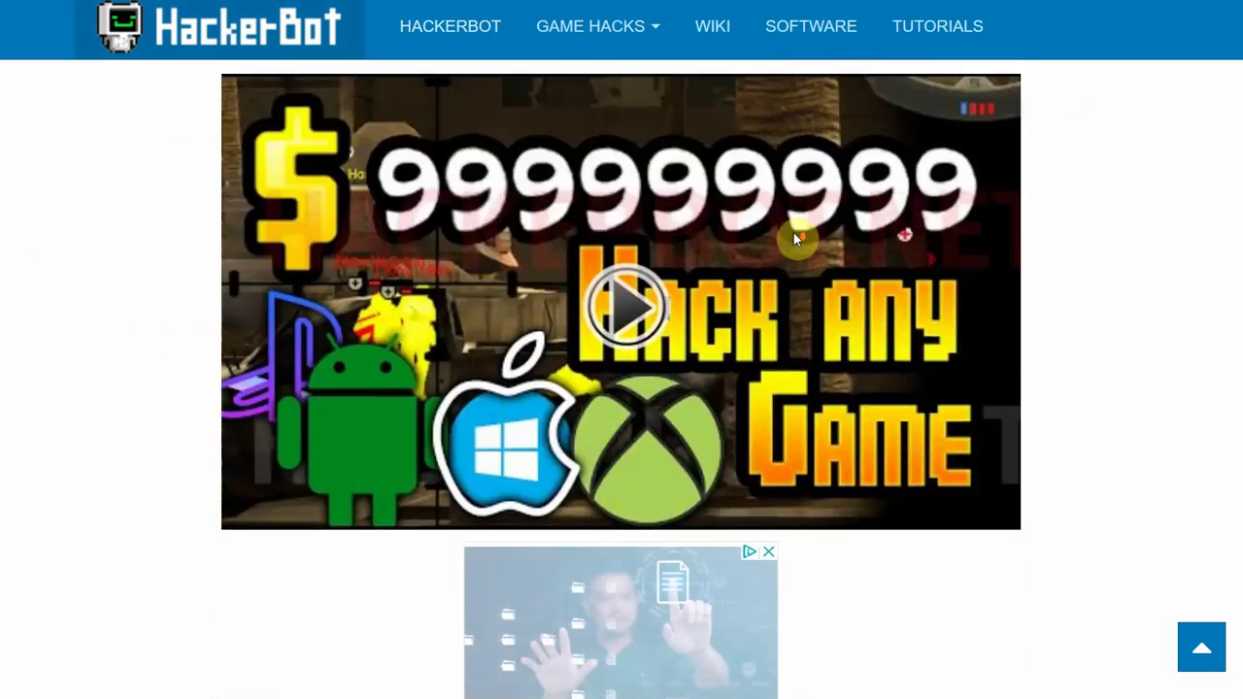
scroll(793, 232, up, 10)
scroll(797, 233, up, 15)
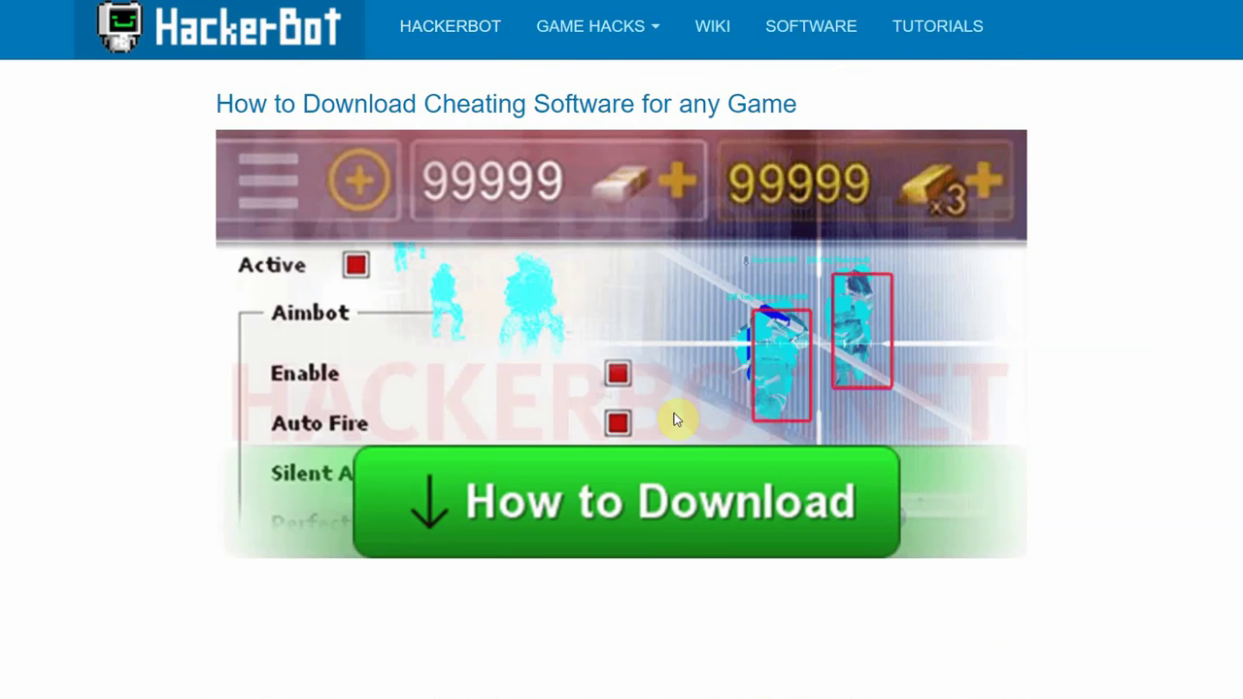
scroll(676, 411, down, 10)
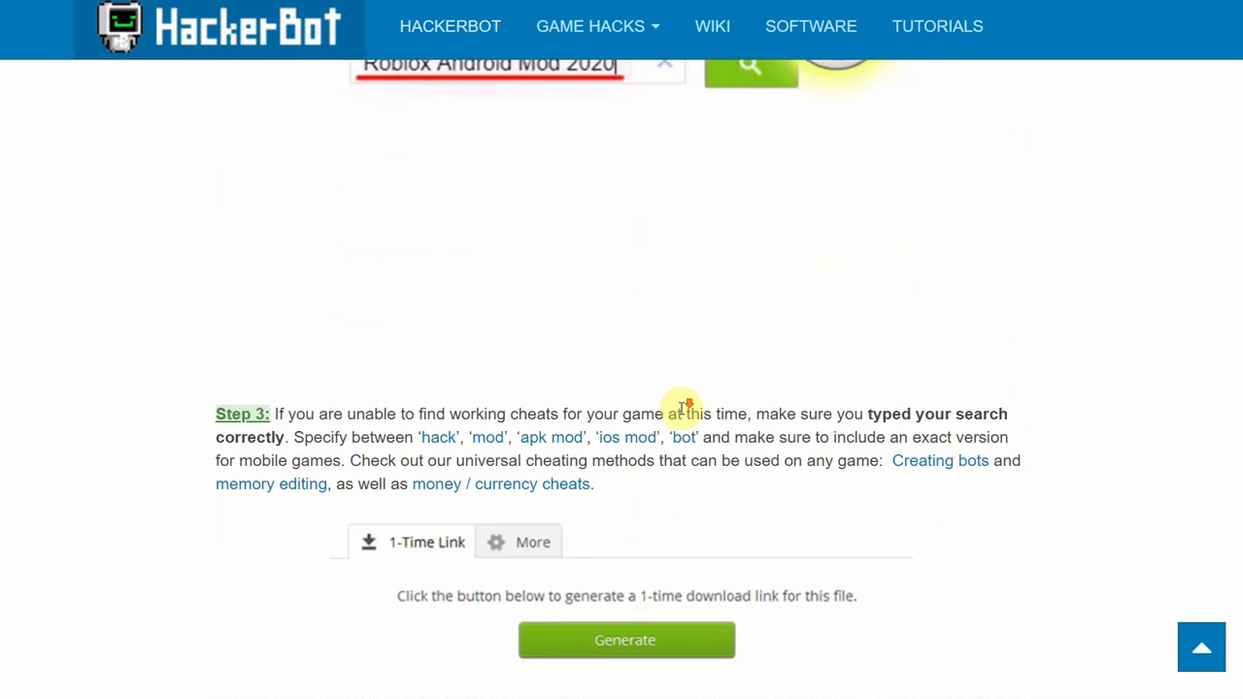
scroll(679, 408, down, 4)
scroll(680, 408, down, 4)
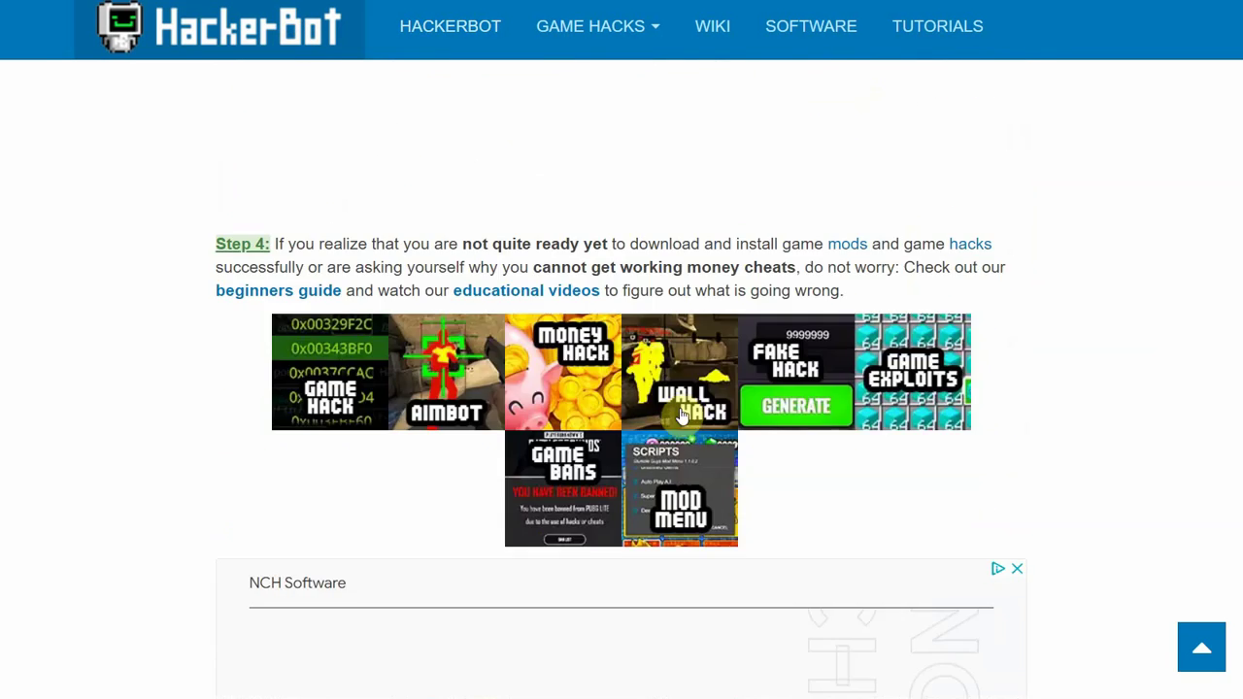
Return to the HackerBot home page and open the TUTORIALS section.
scroll(682, 415, up, 18)
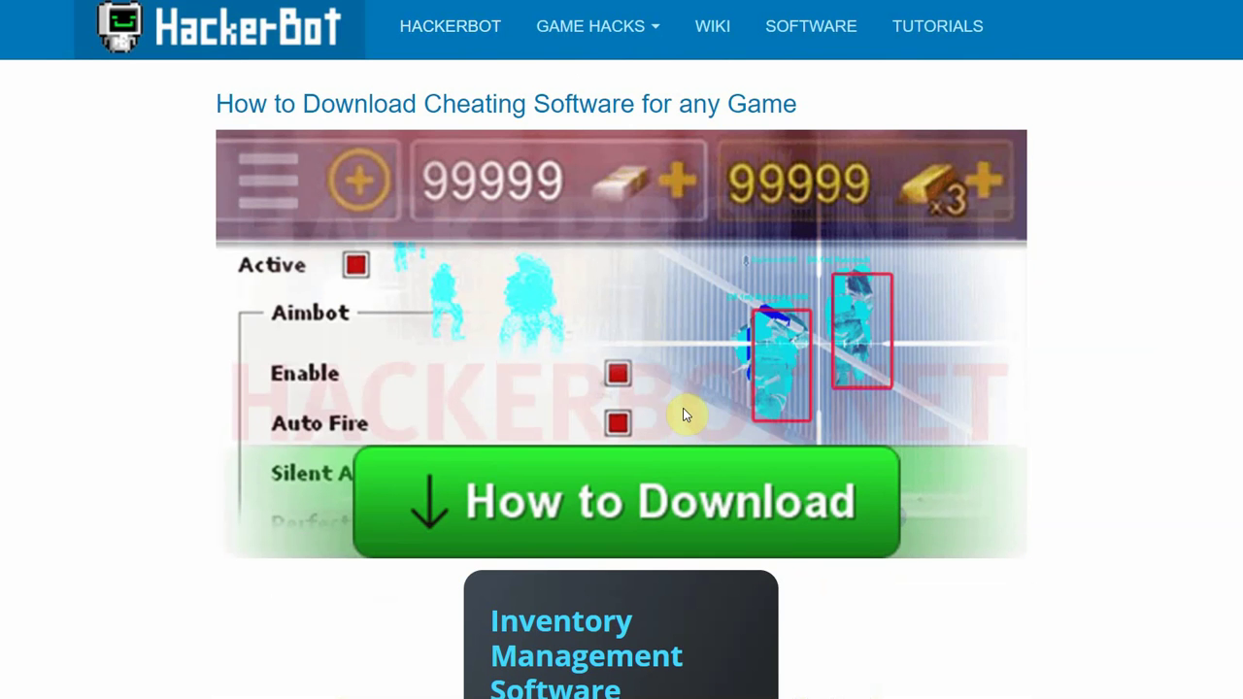
click(302, 44)
click(956, 14)
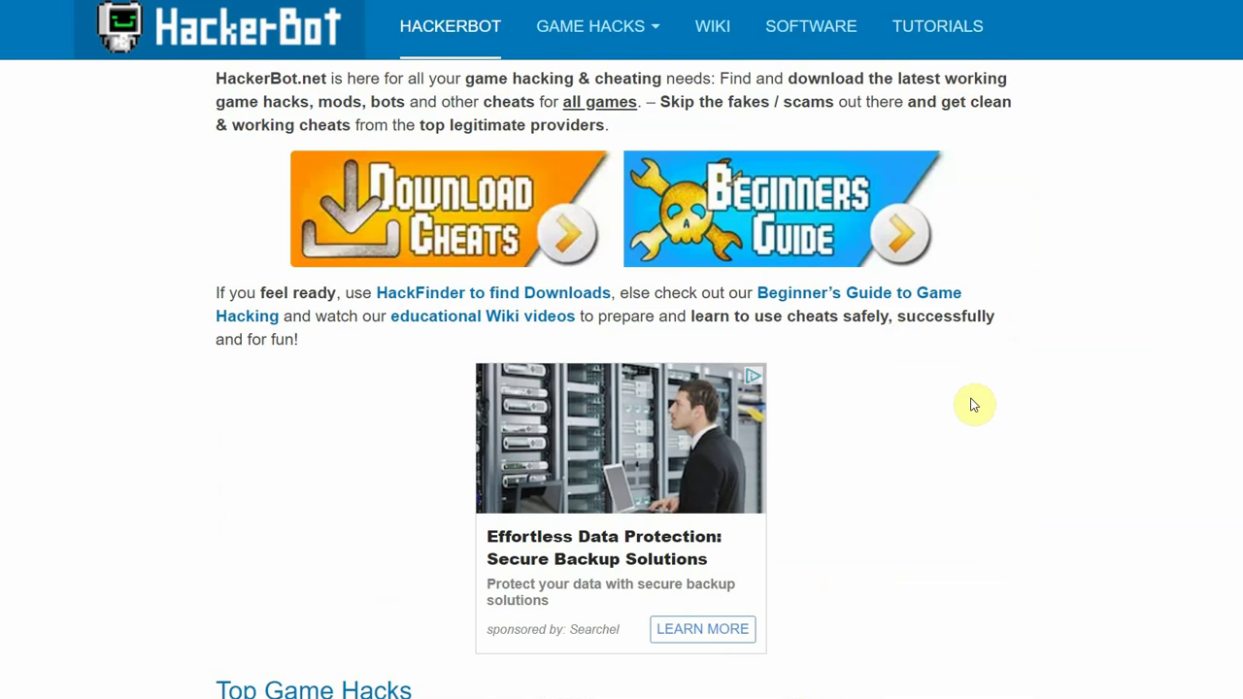